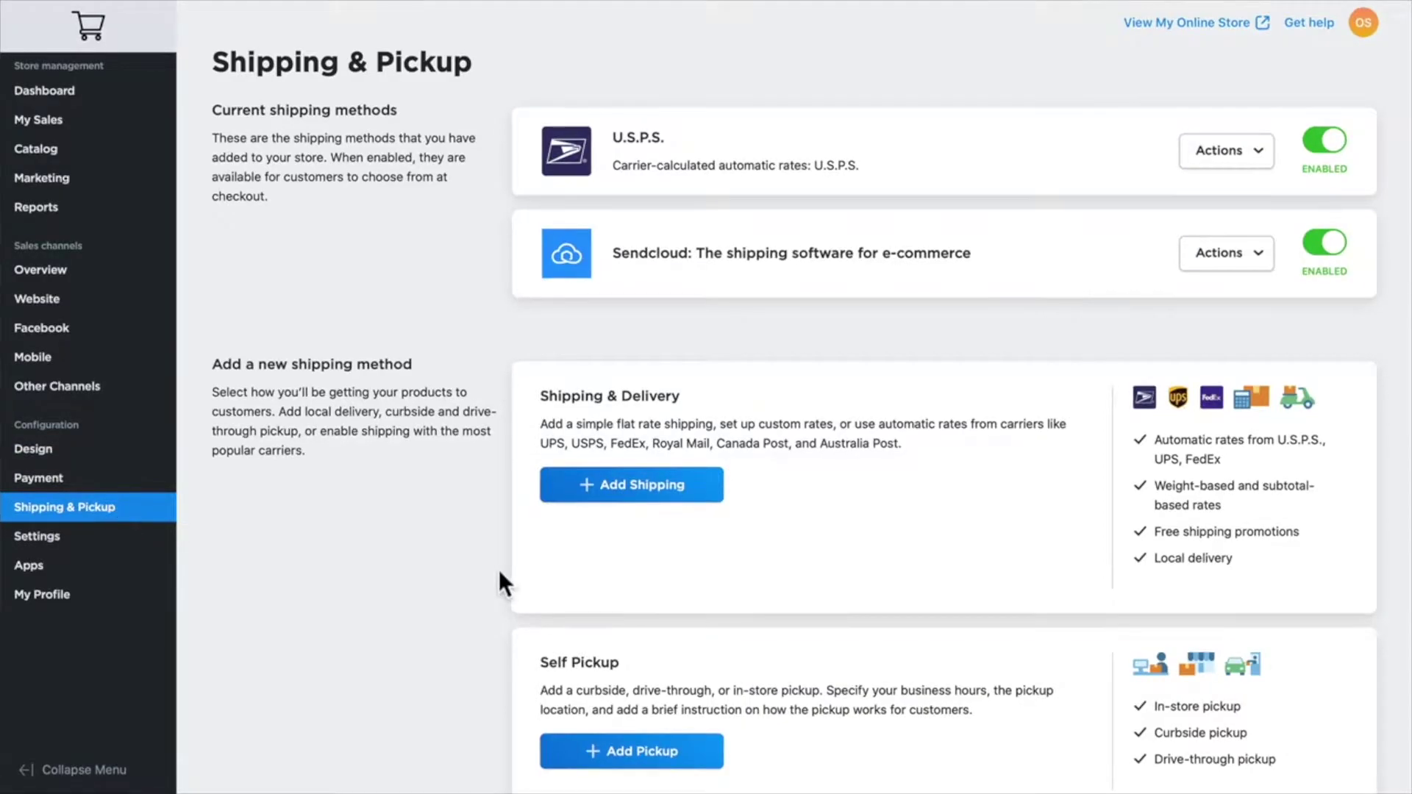
Scroll down the Shipping & Pickup page to the Self Pickup section.
{"action": "scroll", "coordinate": [491, 570], "scroll_direction": "down", "scroll_amount": 4}
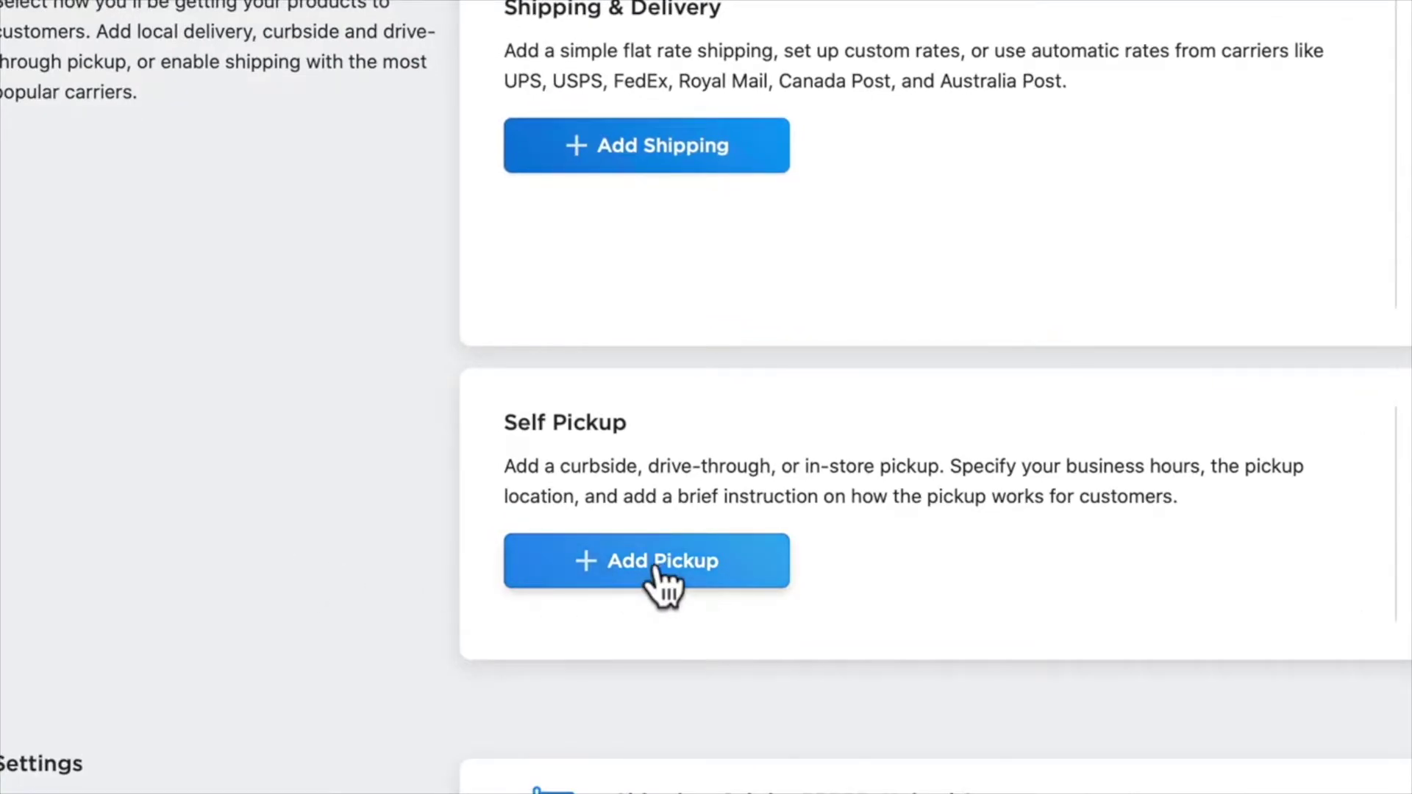
Add a new pickup method and change its label from 'Self Pickup' to 'Curbside Pickup'.
{"action": "left_click", "coordinate": [656, 569]}
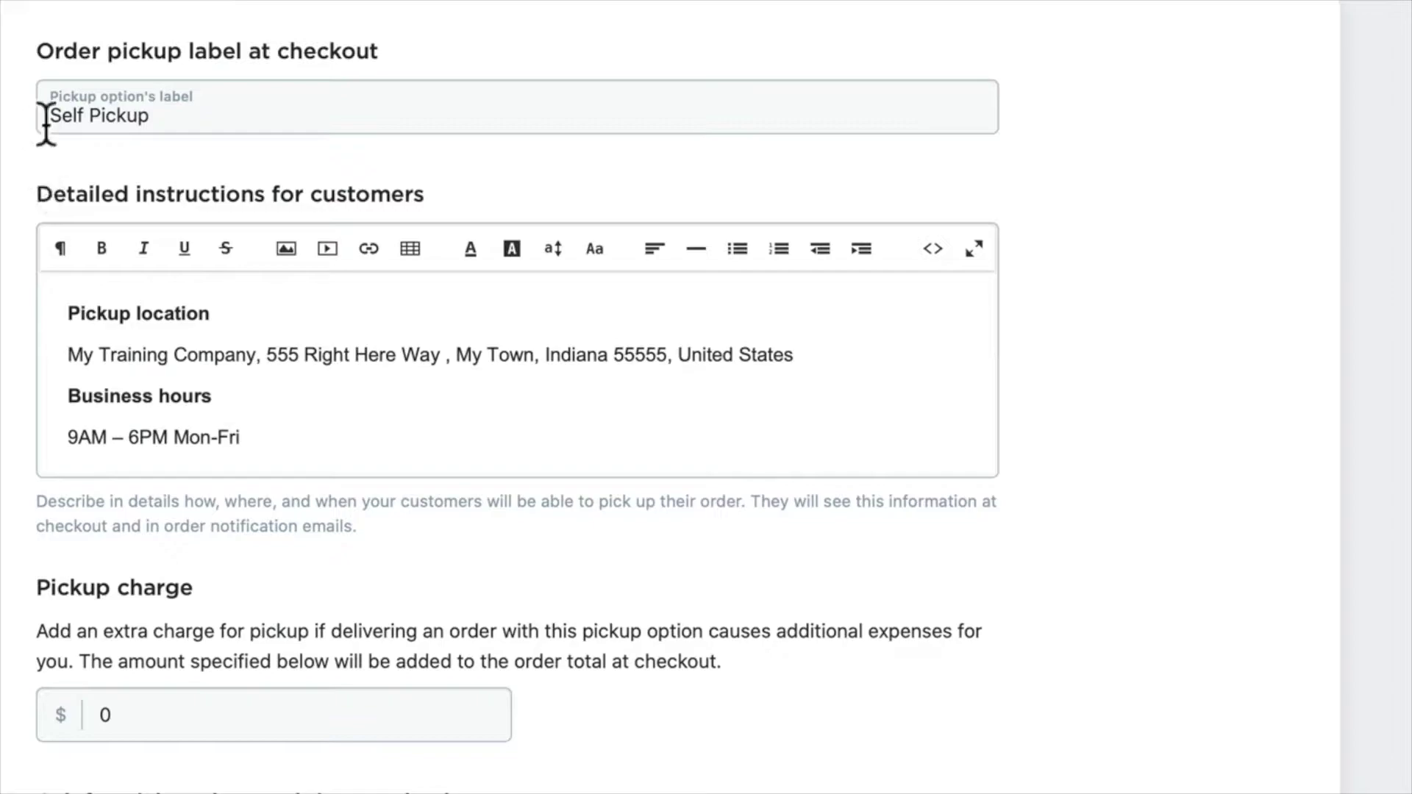
{"action": "left_click_drag", "start_coordinate": [50, 115], "coordinate": [76, 115]}
{"action": "type", "text": "Curbside"}
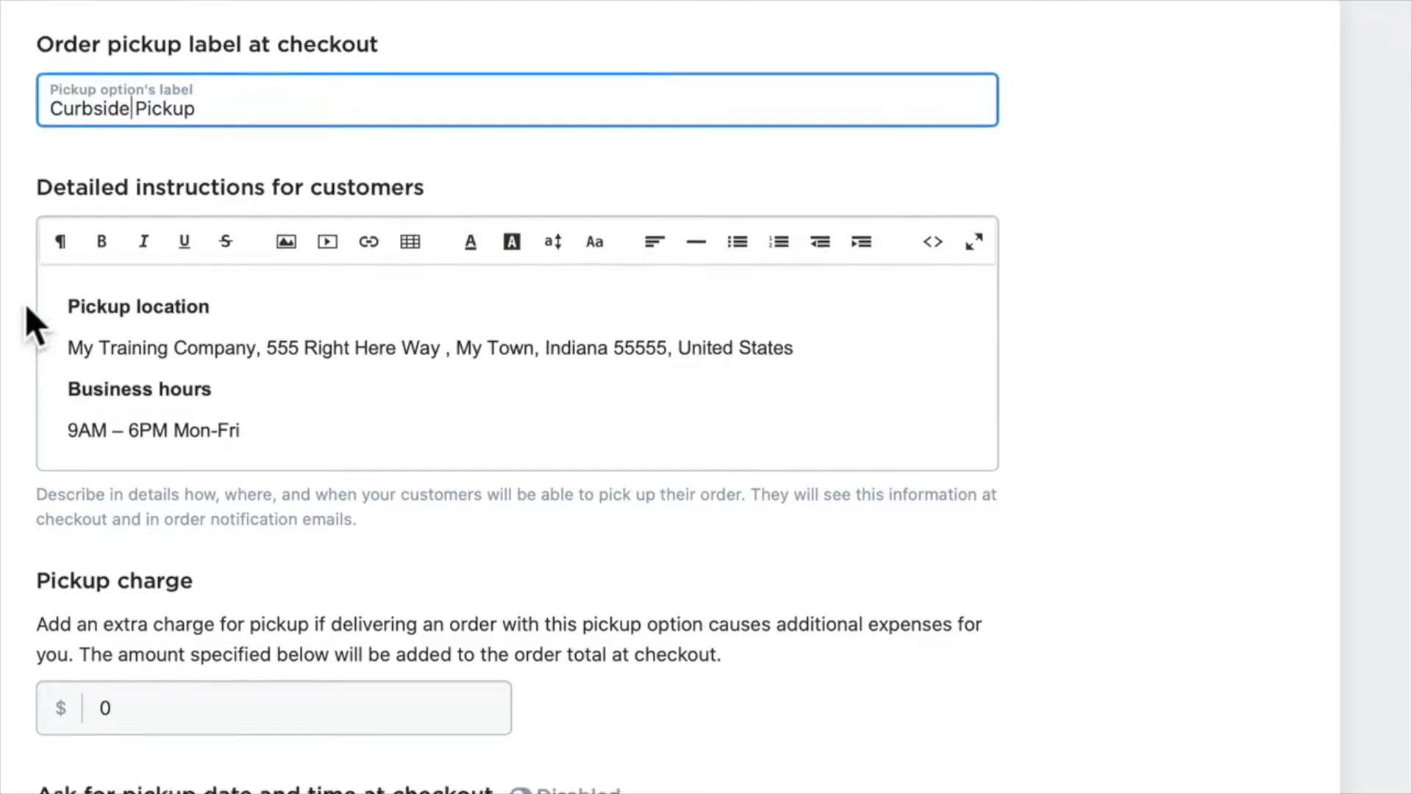
{"action": "scroll", "coordinate": [25, 303], "scroll_direction": "down", "scroll_amount": 2}
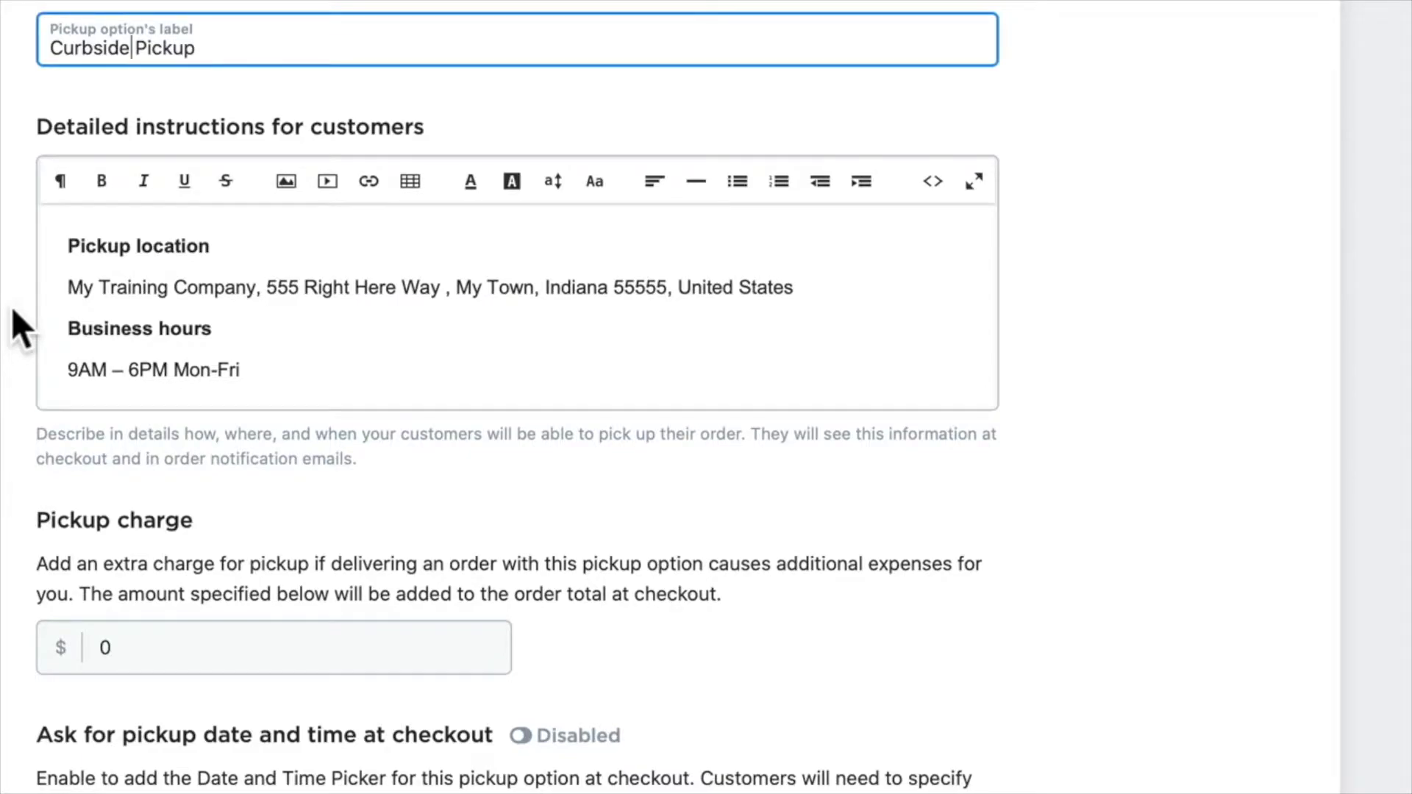
{"action": "left_click", "coordinate": [294, 366]}
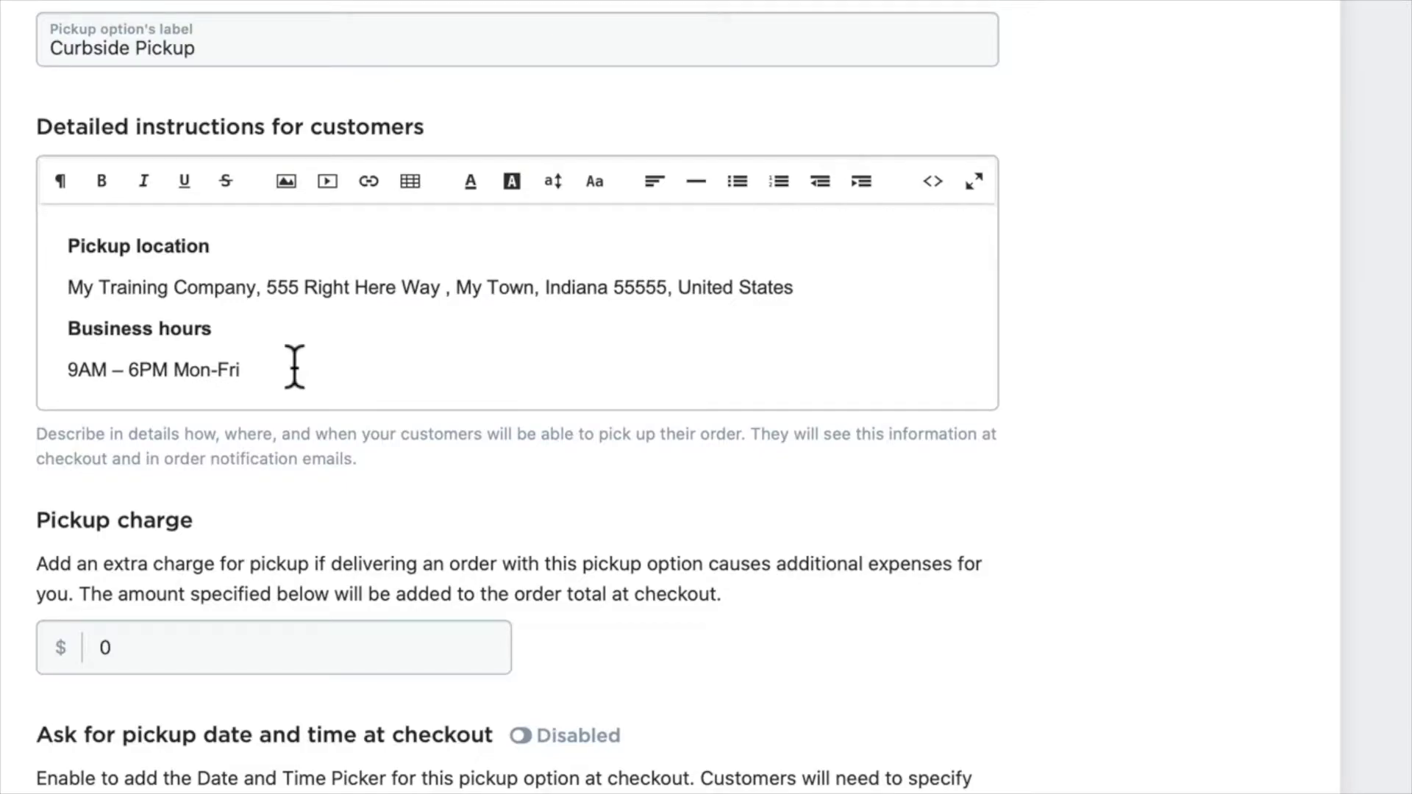
Add a line reading '9AM - Noon Sat' below '9AM – 6PM Mon-Fri' in the pickup instructions.
{"action": "left_click", "coordinate": [294, 366]}
{"action": "key", "text": "Return"}
{"action": "type", "text": "9"}
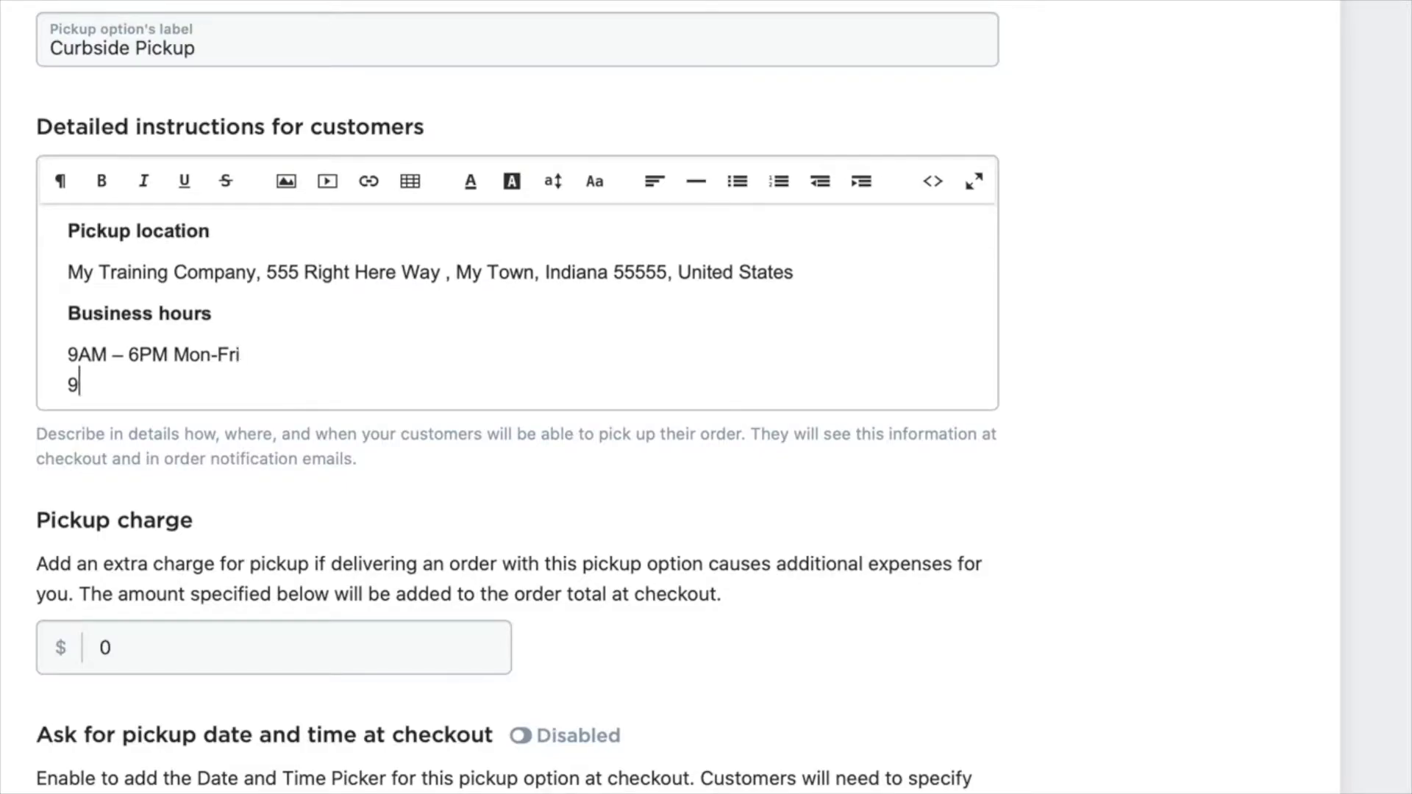
{"action": "type", "text": "AM - Noon "}
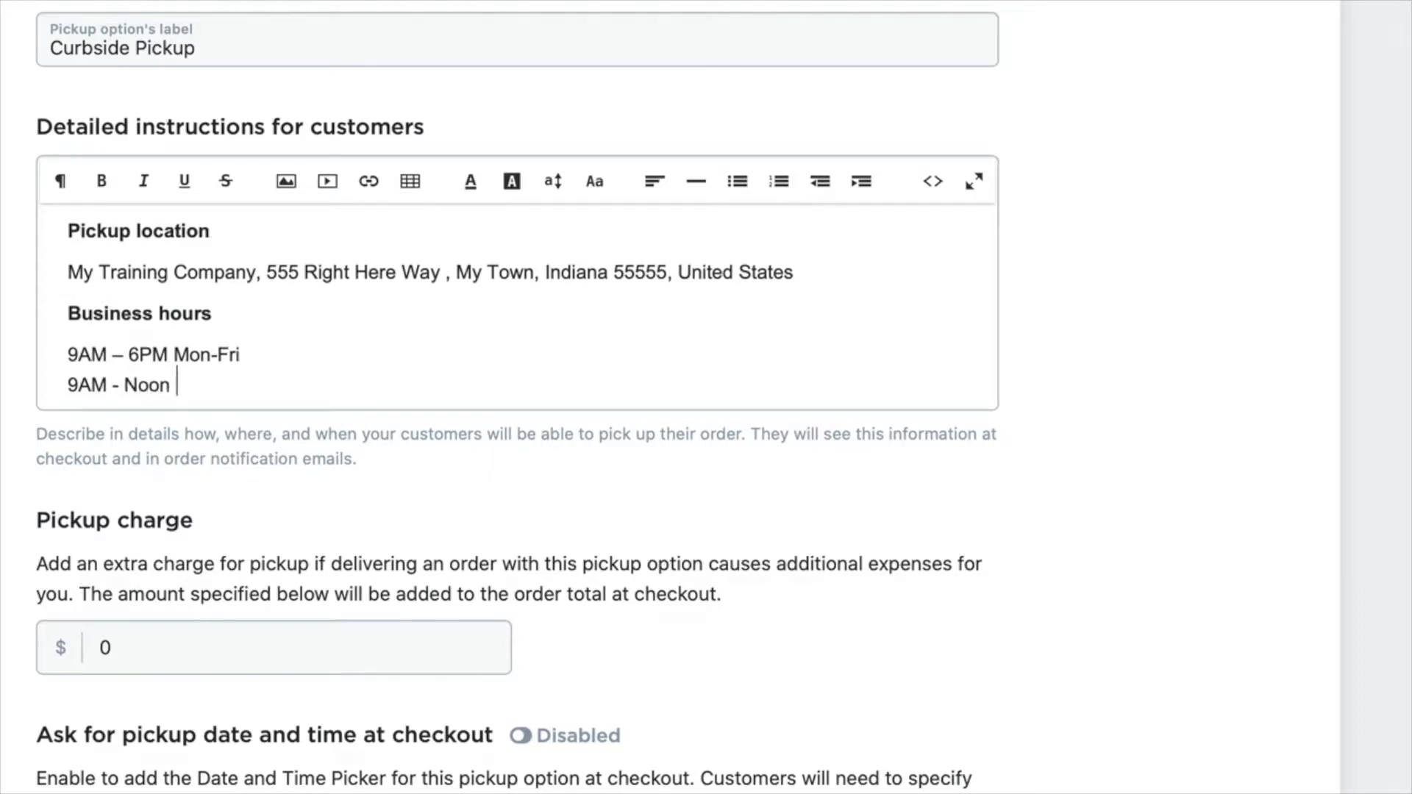
{"action": "type", "text": "Sat"}
{"action": "scroll", "coordinate": [7, 360], "scroll_direction": "down", "scroll_amount": 4}
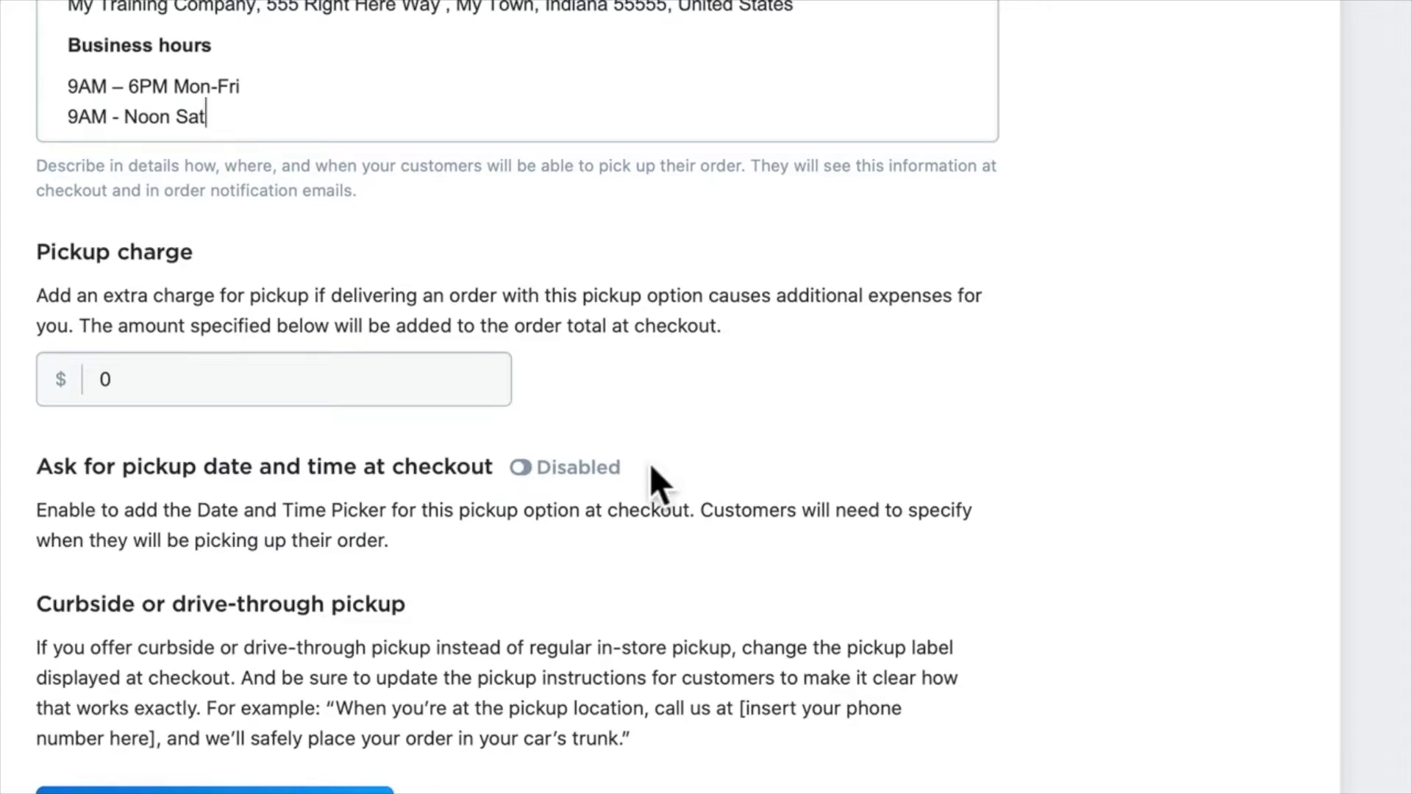
Require pickup date and time at checkout, remove Sunday, and close Saturday at 12:00 PM.
{"action": "left_click", "coordinate": [528, 469]}
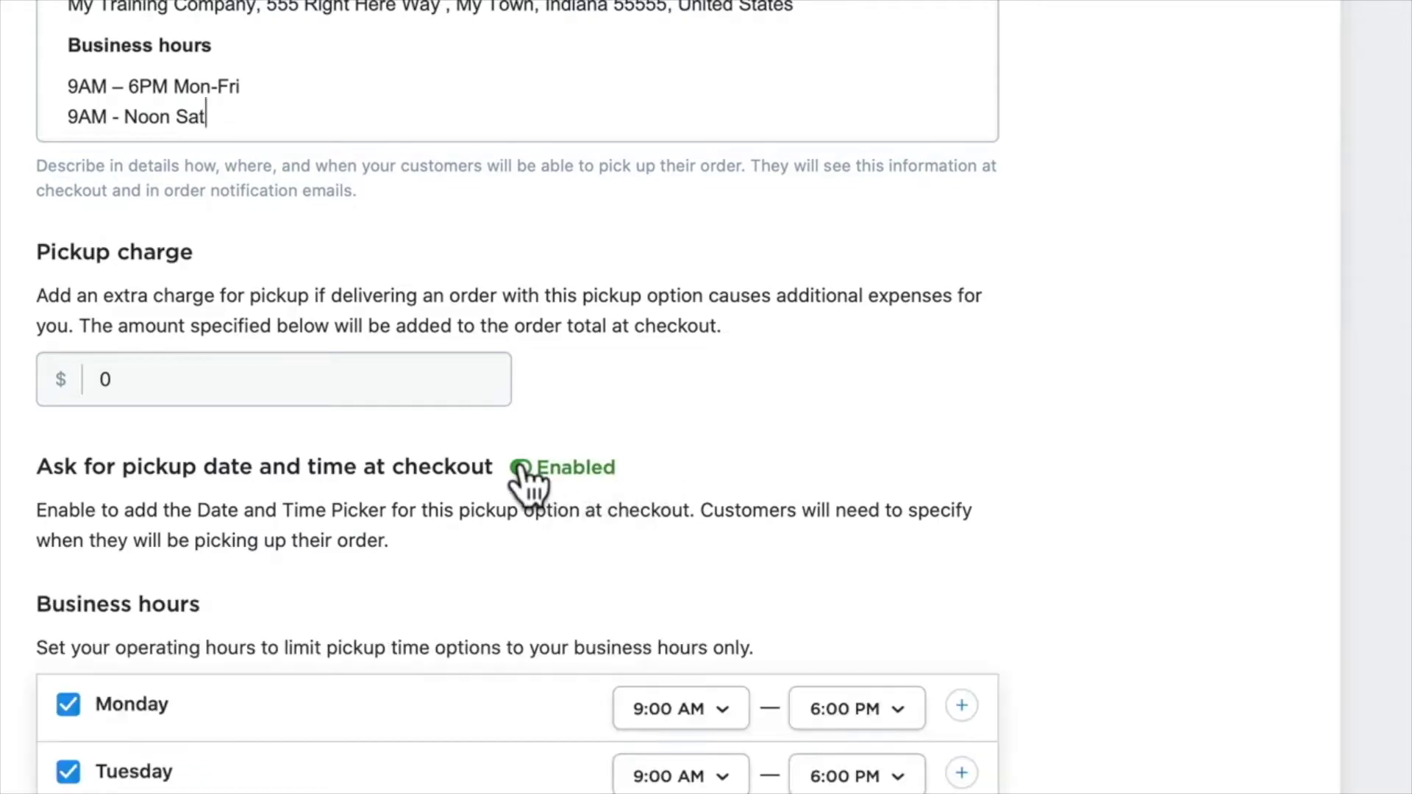
{"action": "scroll", "coordinate": [1216, 470], "scroll_direction": "down", "scroll_amount": 8}
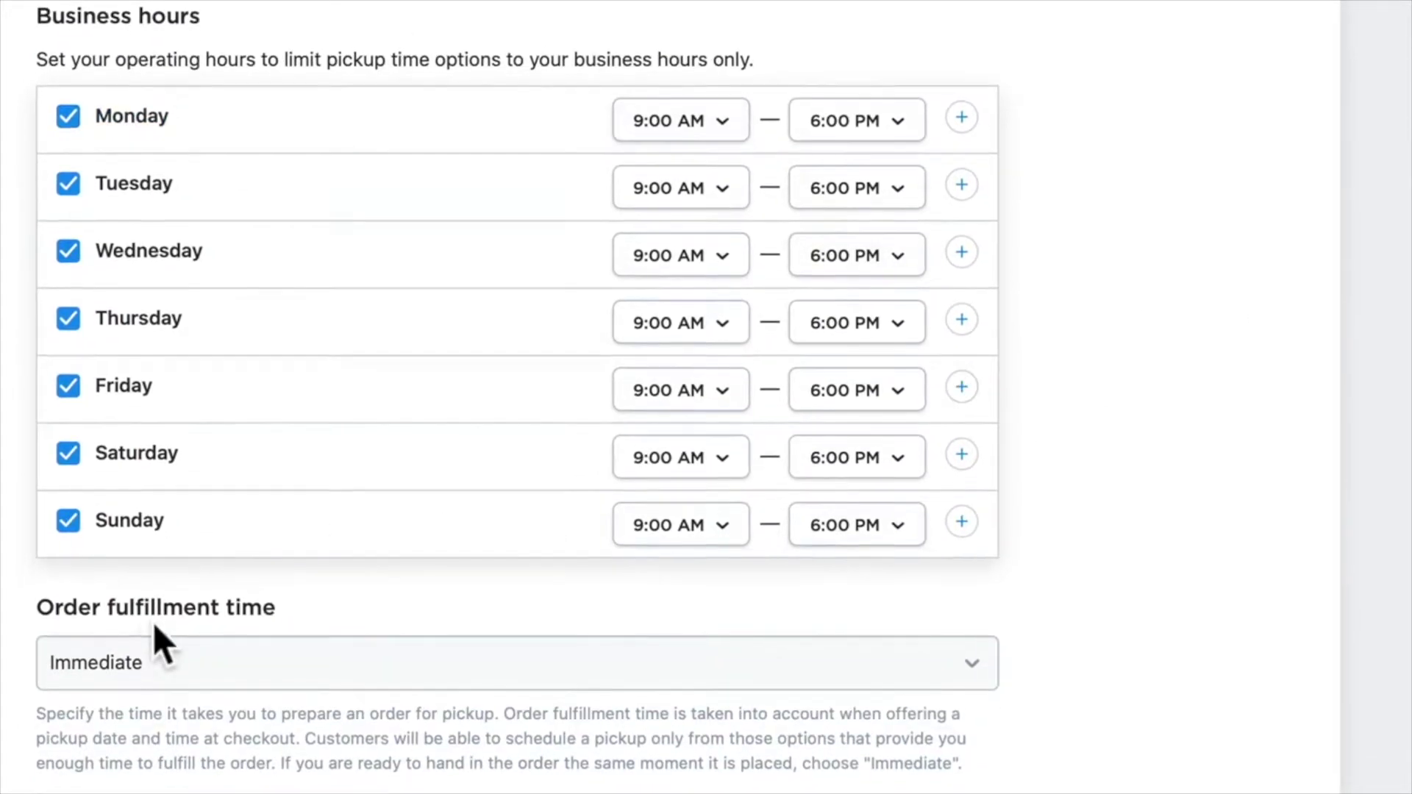
{"action": "left_click", "coordinate": [67, 521]}
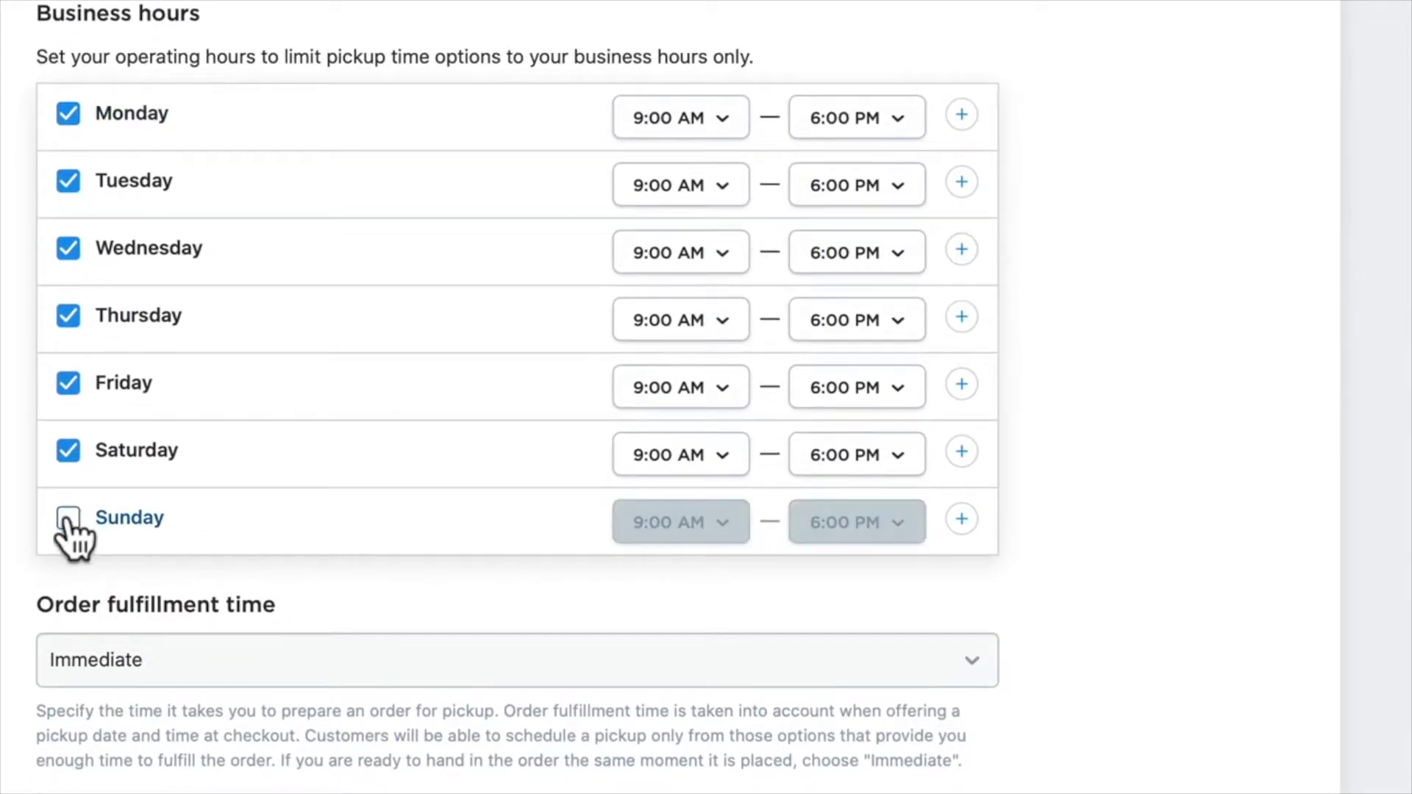
{"action": "left_click", "coordinate": [906, 473]}
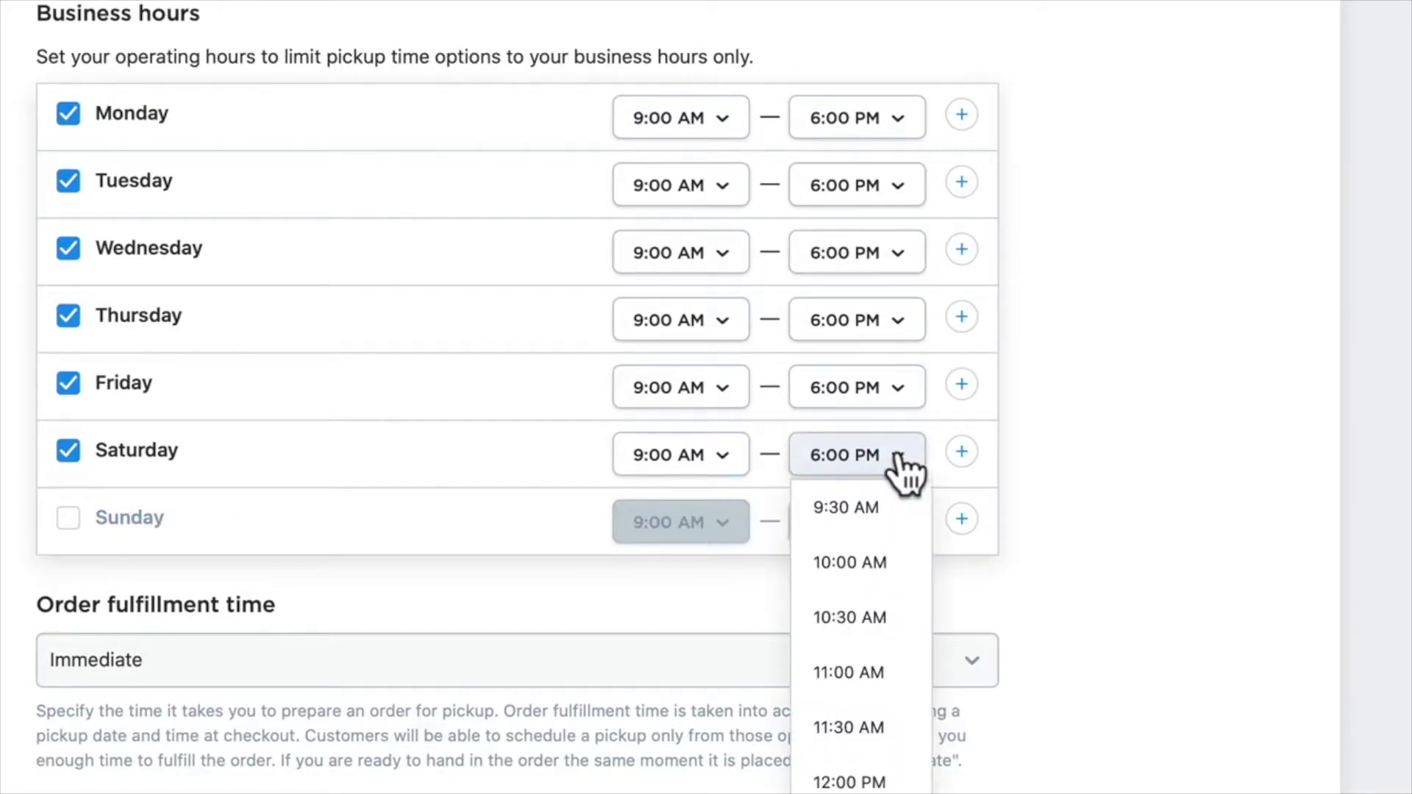
{"action": "left_click", "coordinate": [853, 781]}
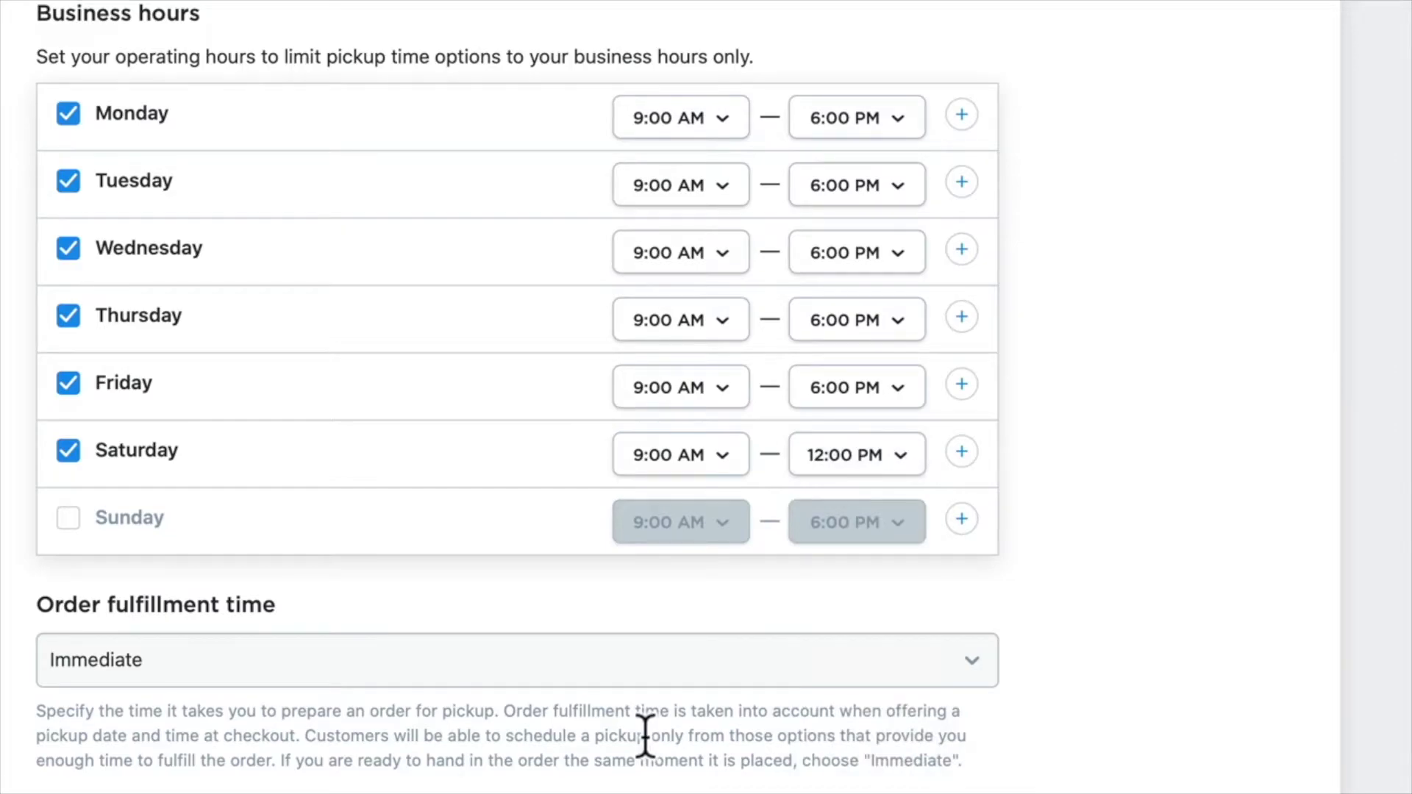
{"action": "scroll", "coordinate": [645, 735], "scroll_direction": "down", "scroll_amount": 5}
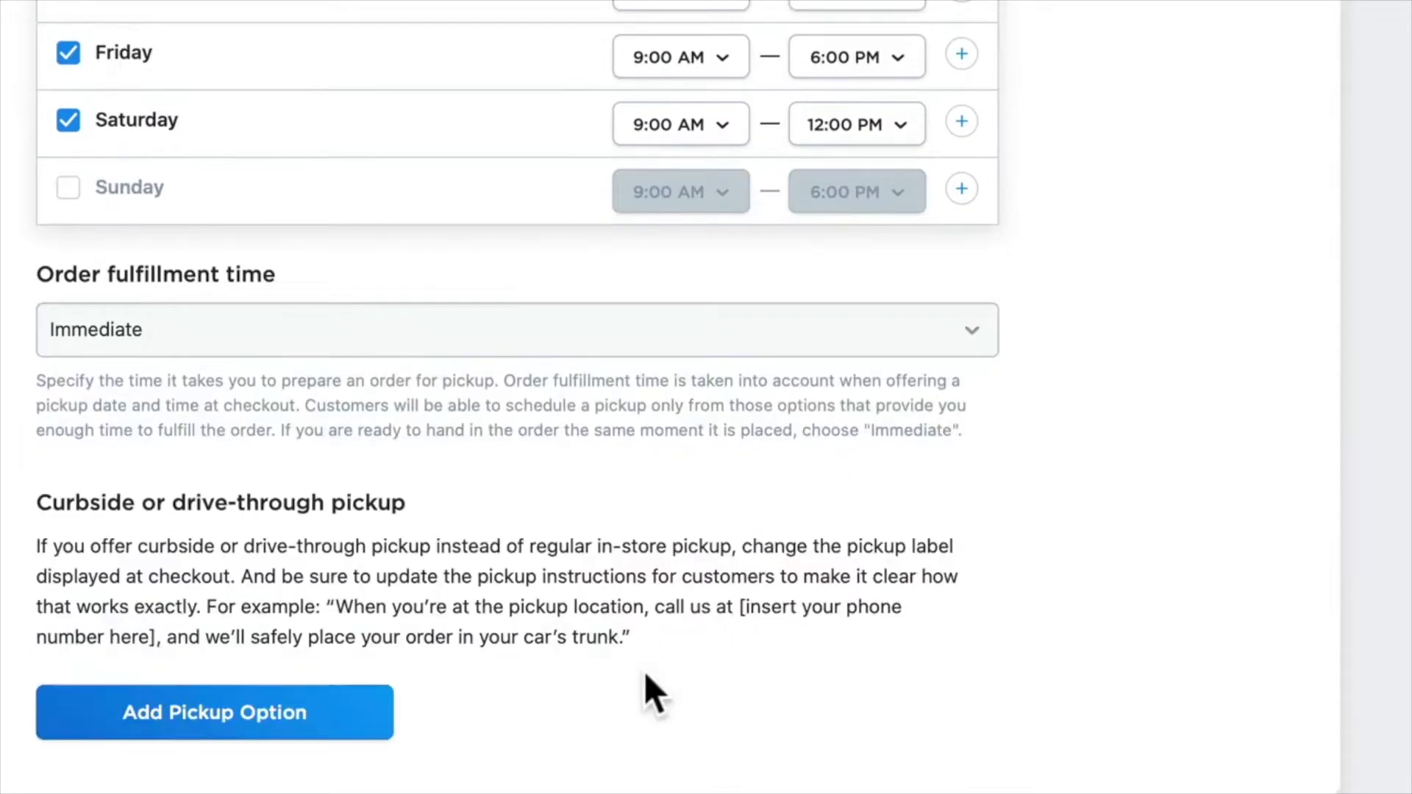
Set the order fulfillment time to 1 day and save the Curbside Pickup method.
{"action": "left_click", "coordinate": [980, 333]}
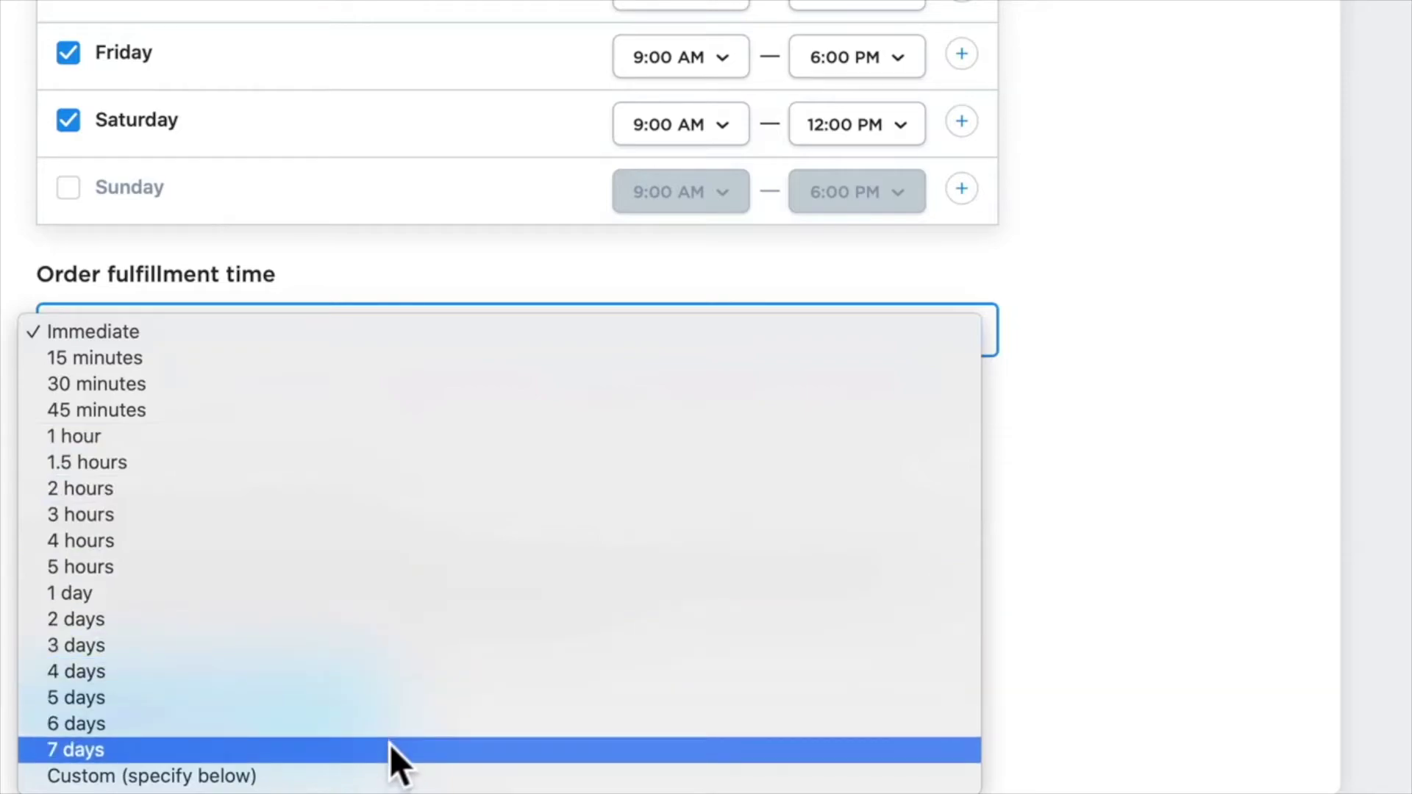
{"action": "left_click", "coordinate": [395, 602]}
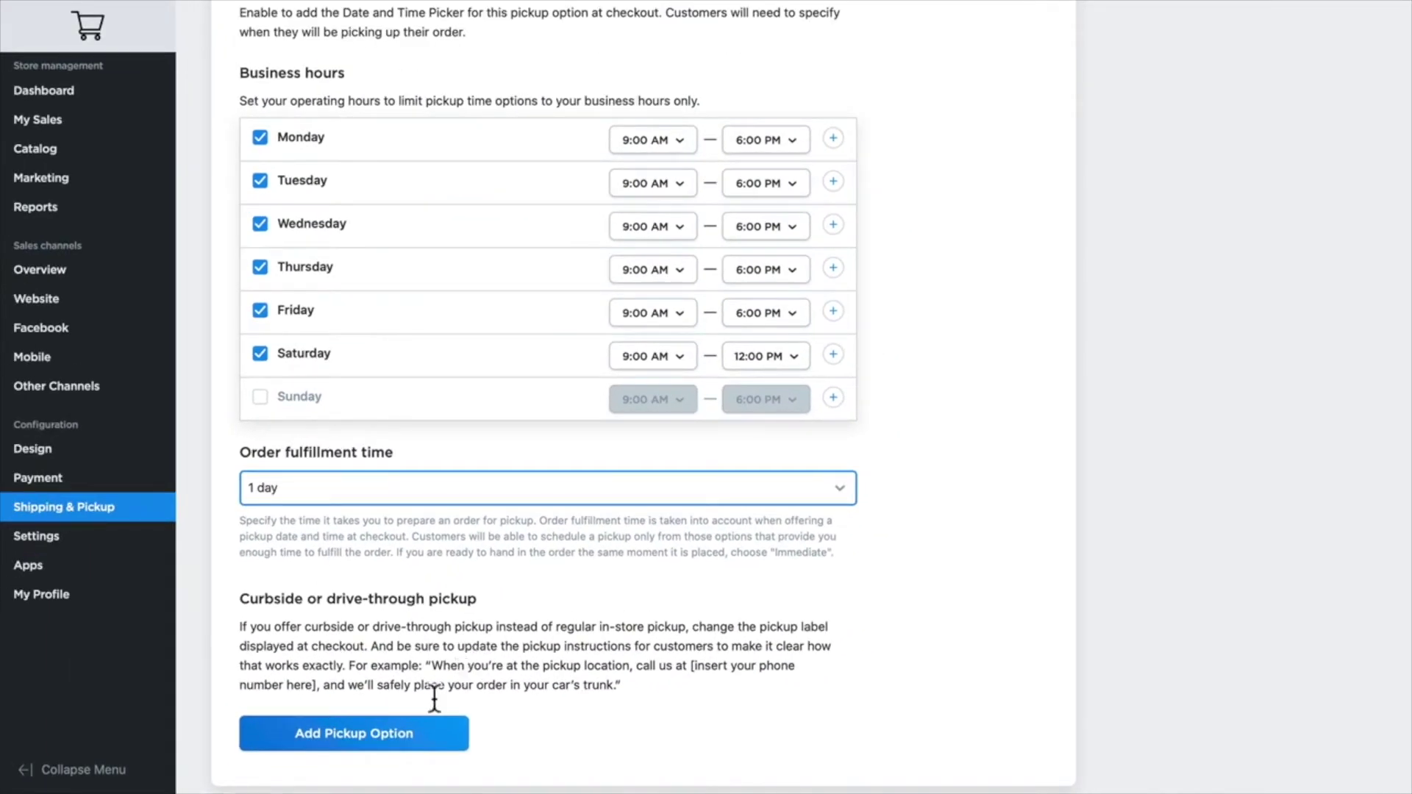
{"action": "left_click", "coordinate": [361, 734]}
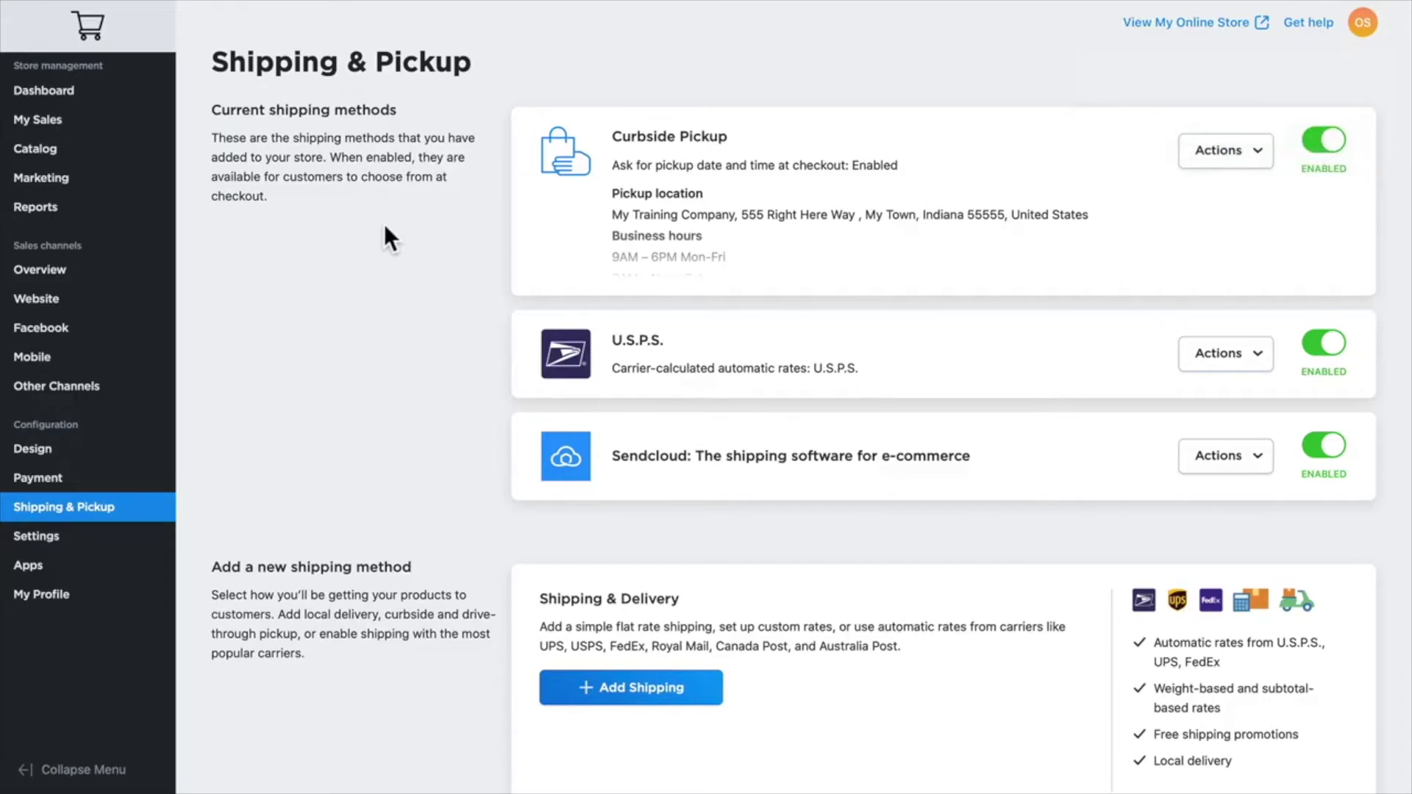
Scroll down the Shipping & Pickup page to add another pickup method.
{"action": "scroll", "coordinate": [385, 227], "scroll_direction": "down", "scroll_amount": 5}
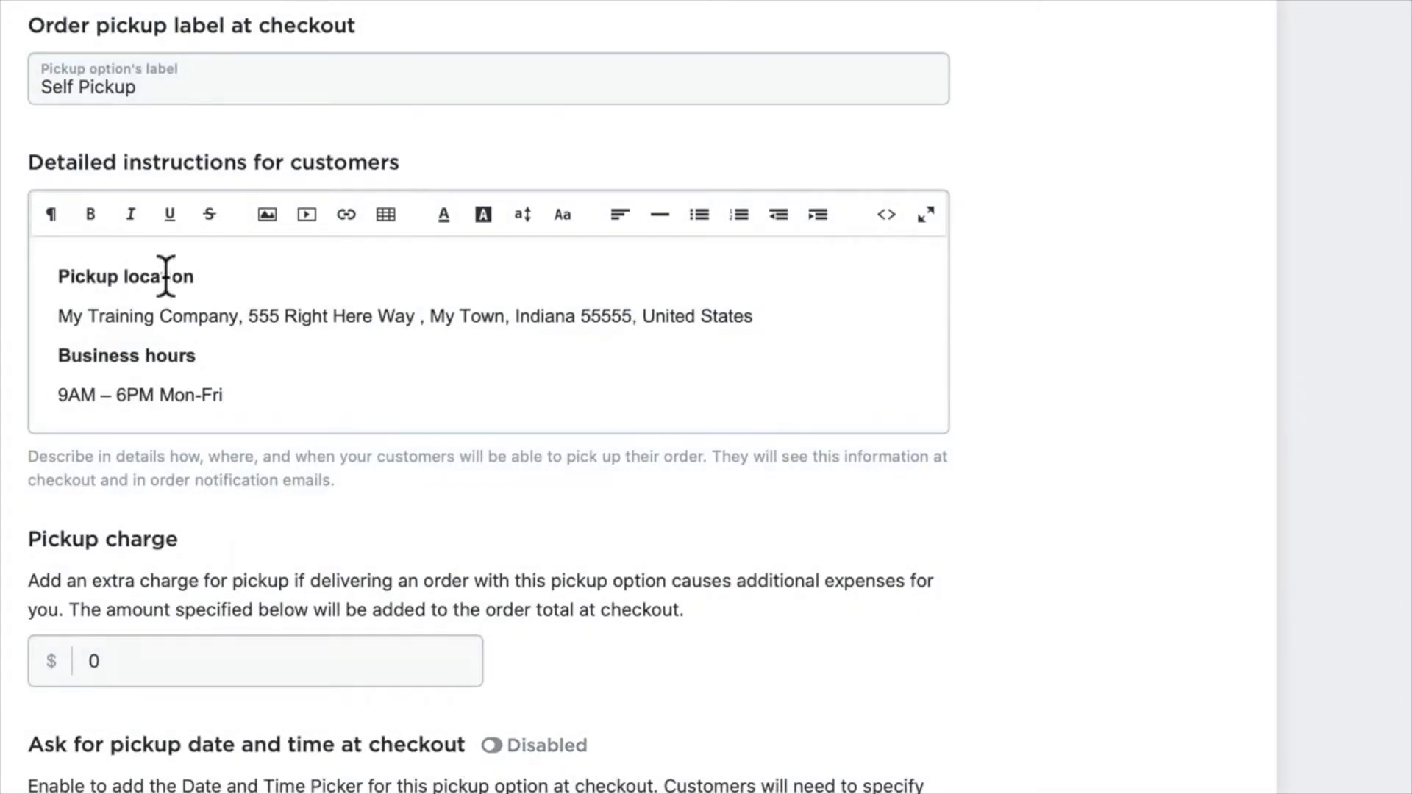
Label the new method 'In-Store Pickup', add '9AM - Noon Sat' hours, and save it.
{"action": "double_click", "coordinate": [59, 89]}
{"action": "type", "text": "In-Store"}
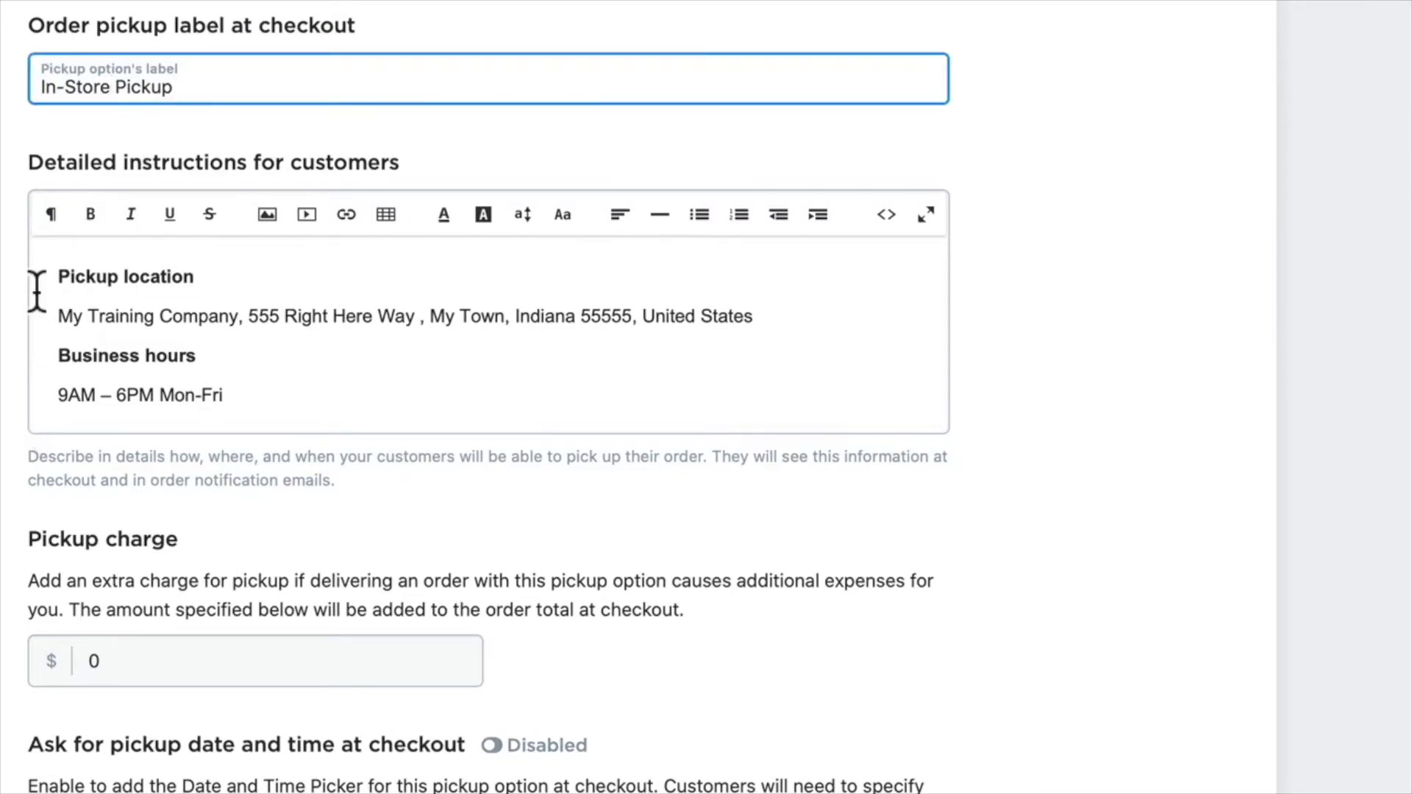
{"action": "left_click_drag", "start_coordinate": [35, 295], "coordinate": [38, 394]}
{"action": "left_click", "coordinate": [48, 356]}
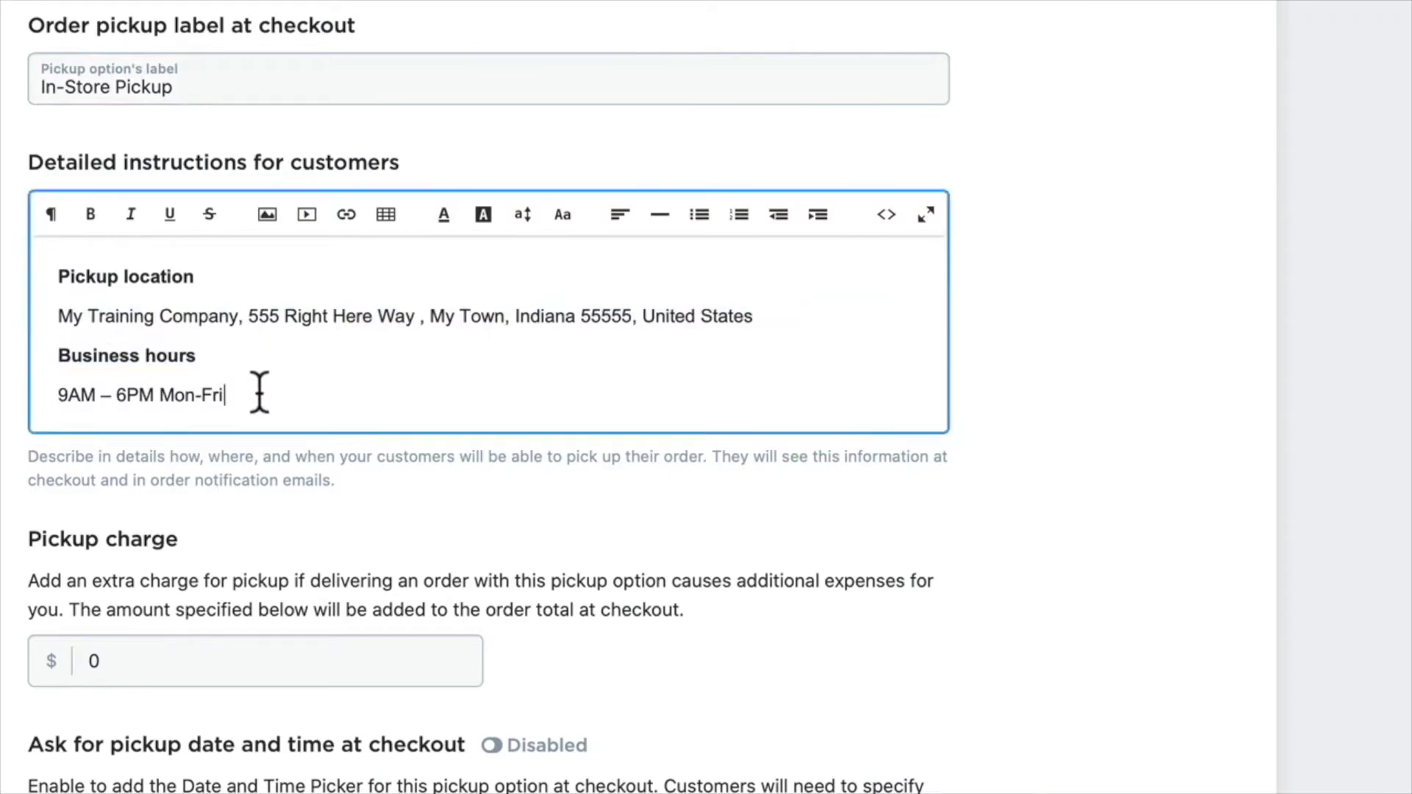
{"action": "key", "text": "Down"}
{"action": "key", "text": "Down"}
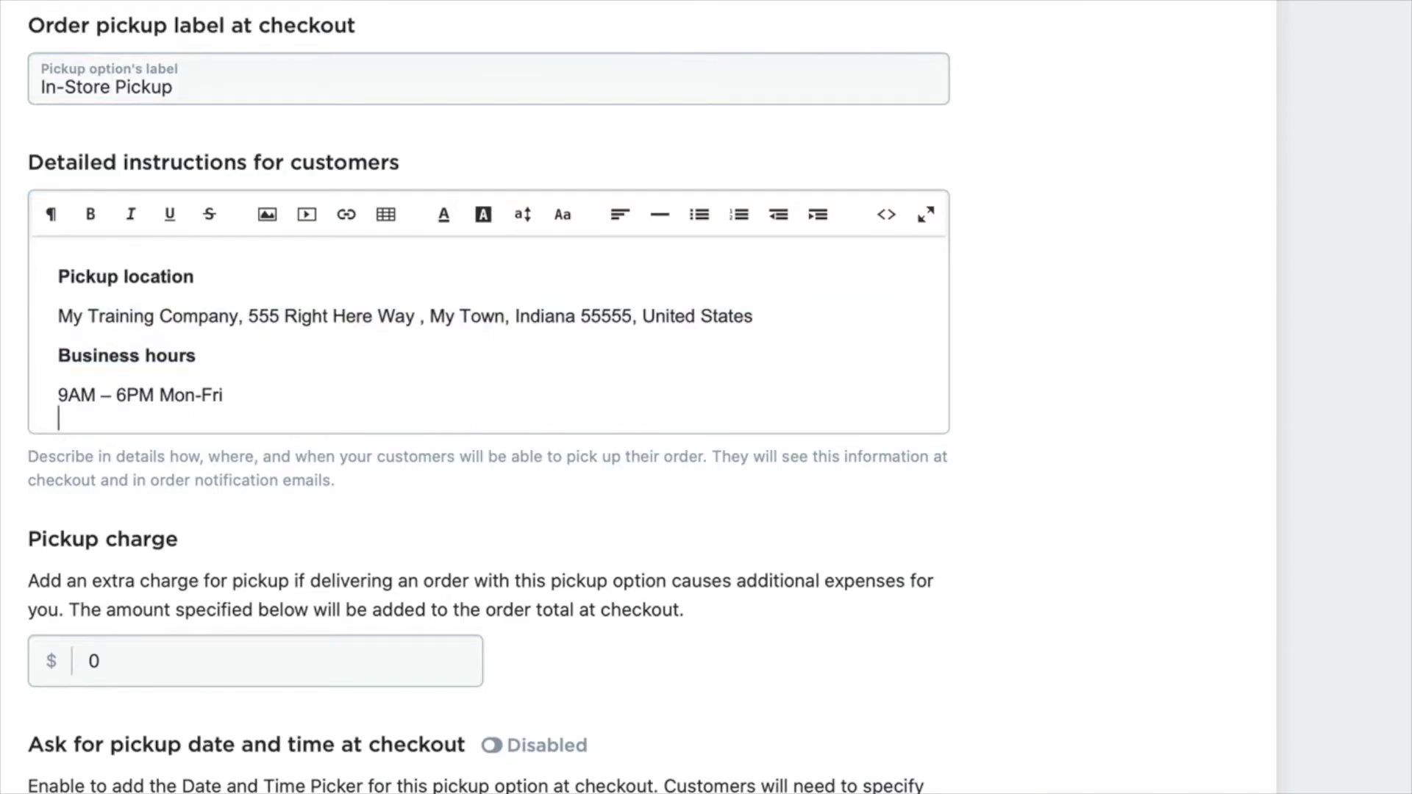
{"action": "type", "text": "9AM - N"}
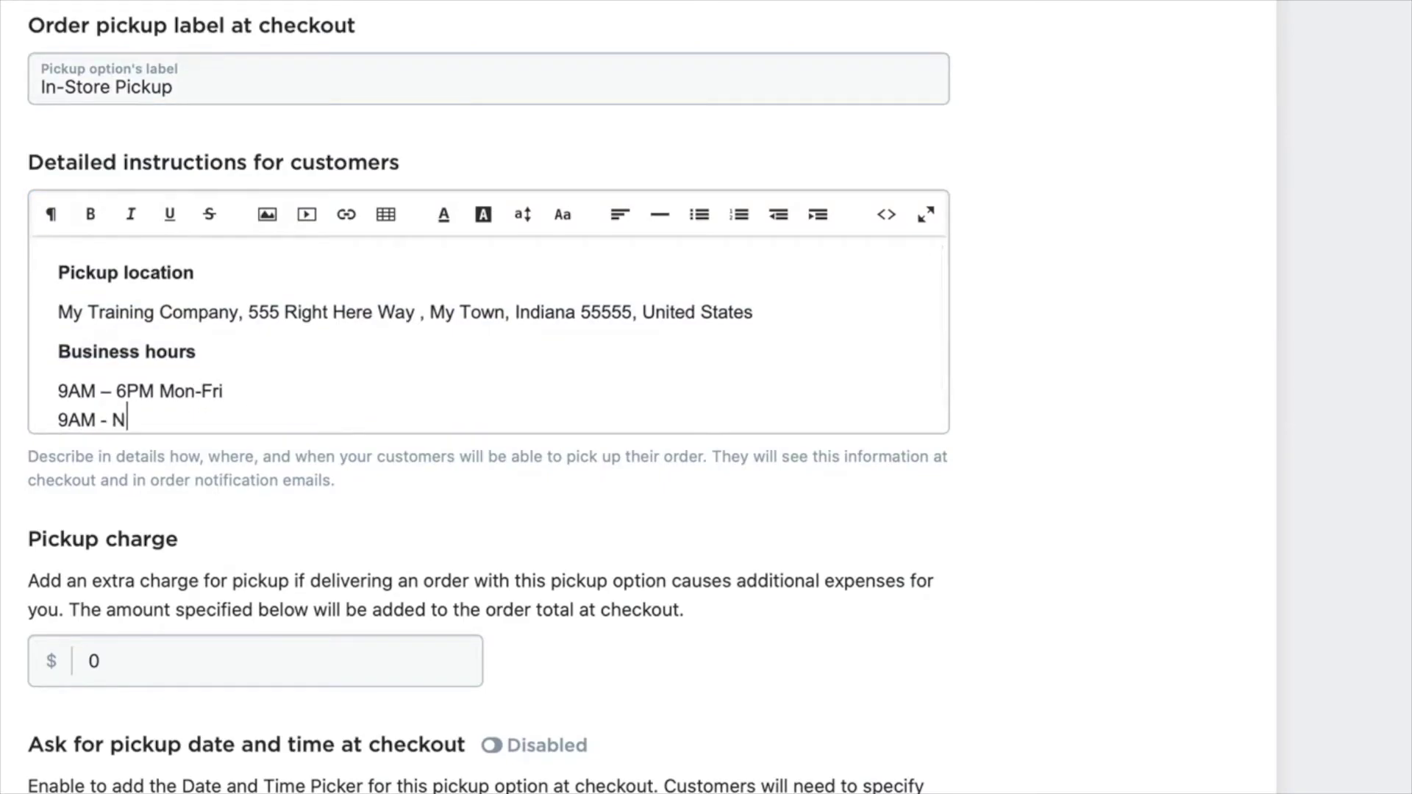
{"action": "type", "text": "oon Sat"}
{"action": "scroll", "coordinate": [2, 534], "scroll_direction": "down", "scroll_amount": 3}
{"action": "scroll", "coordinate": [3, 534], "scroll_direction": "down", "scroll_amount": 2}
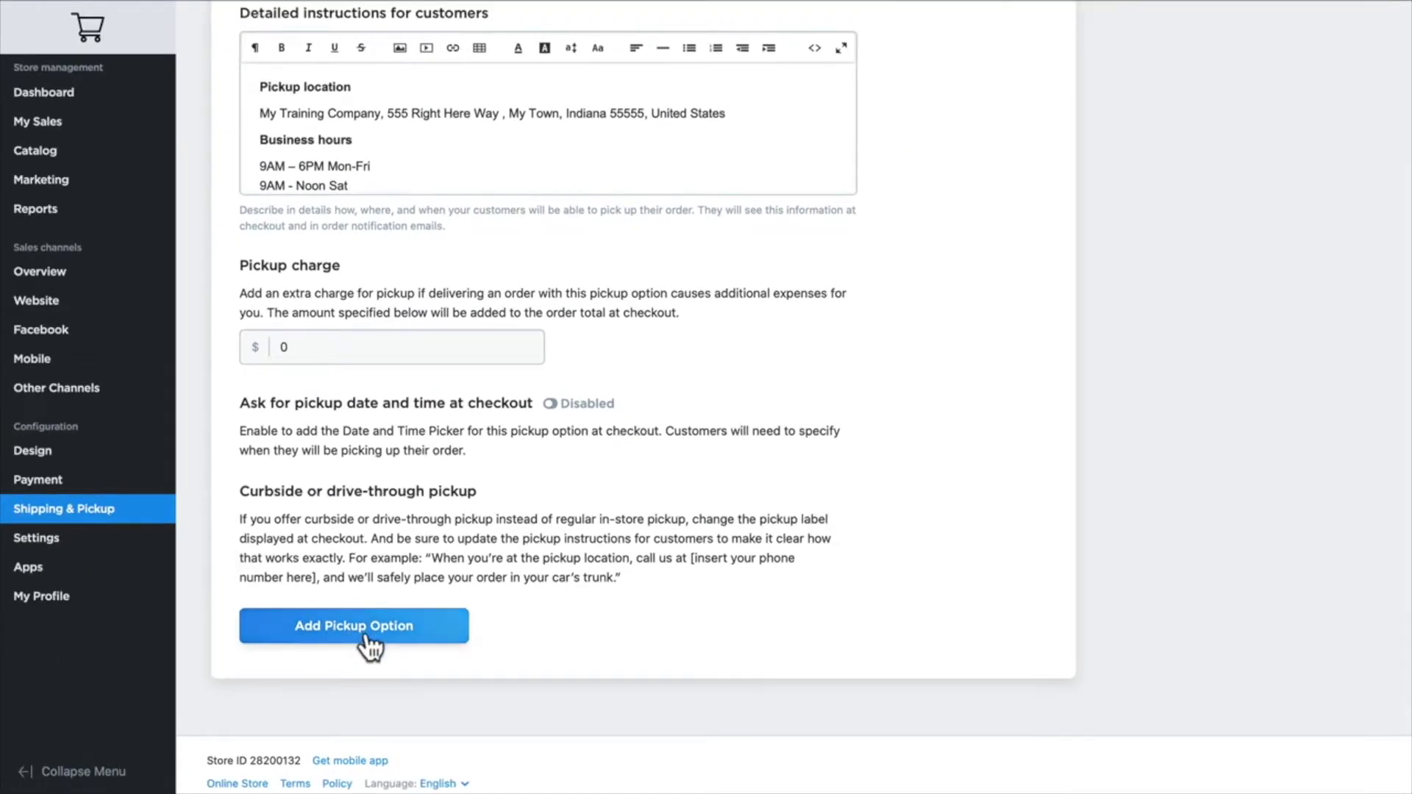
{"action": "left_click", "coordinate": [366, 638]}
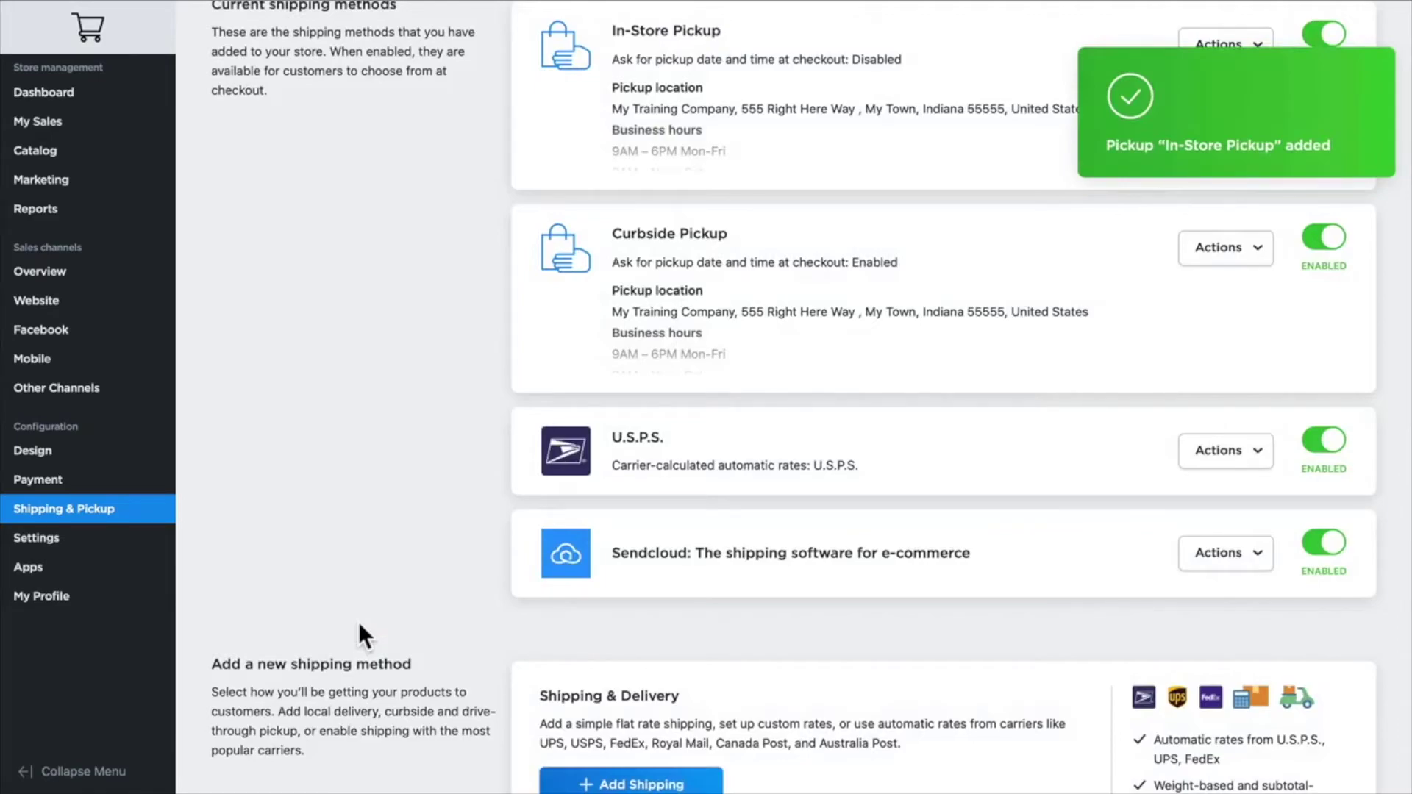
Open the Pizza product's Tax and Shipping settings from the Catalog products list.
{"action": "mouse_move", "coordinate": [147, 150]}
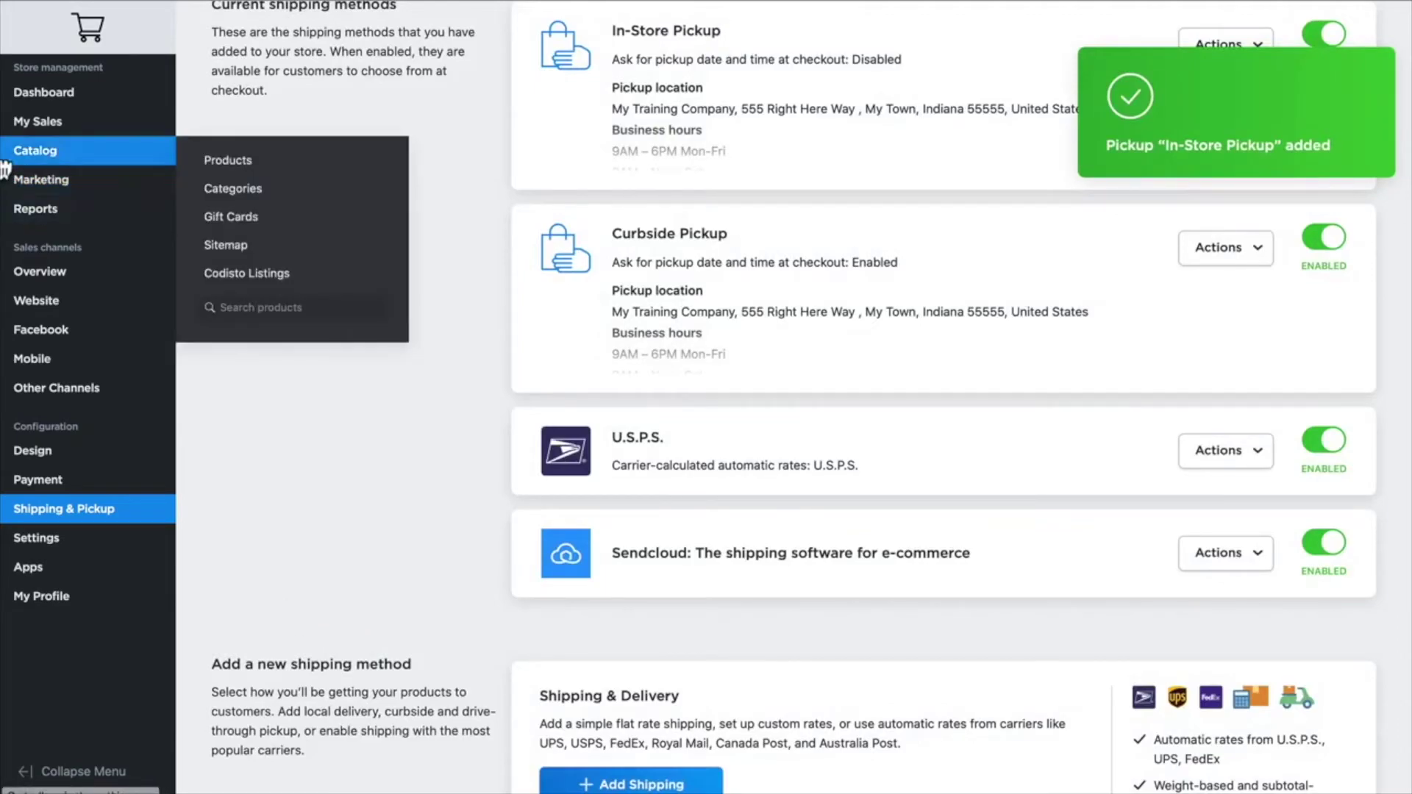
{"action": "left_click", "coordinate": [218, 158]}
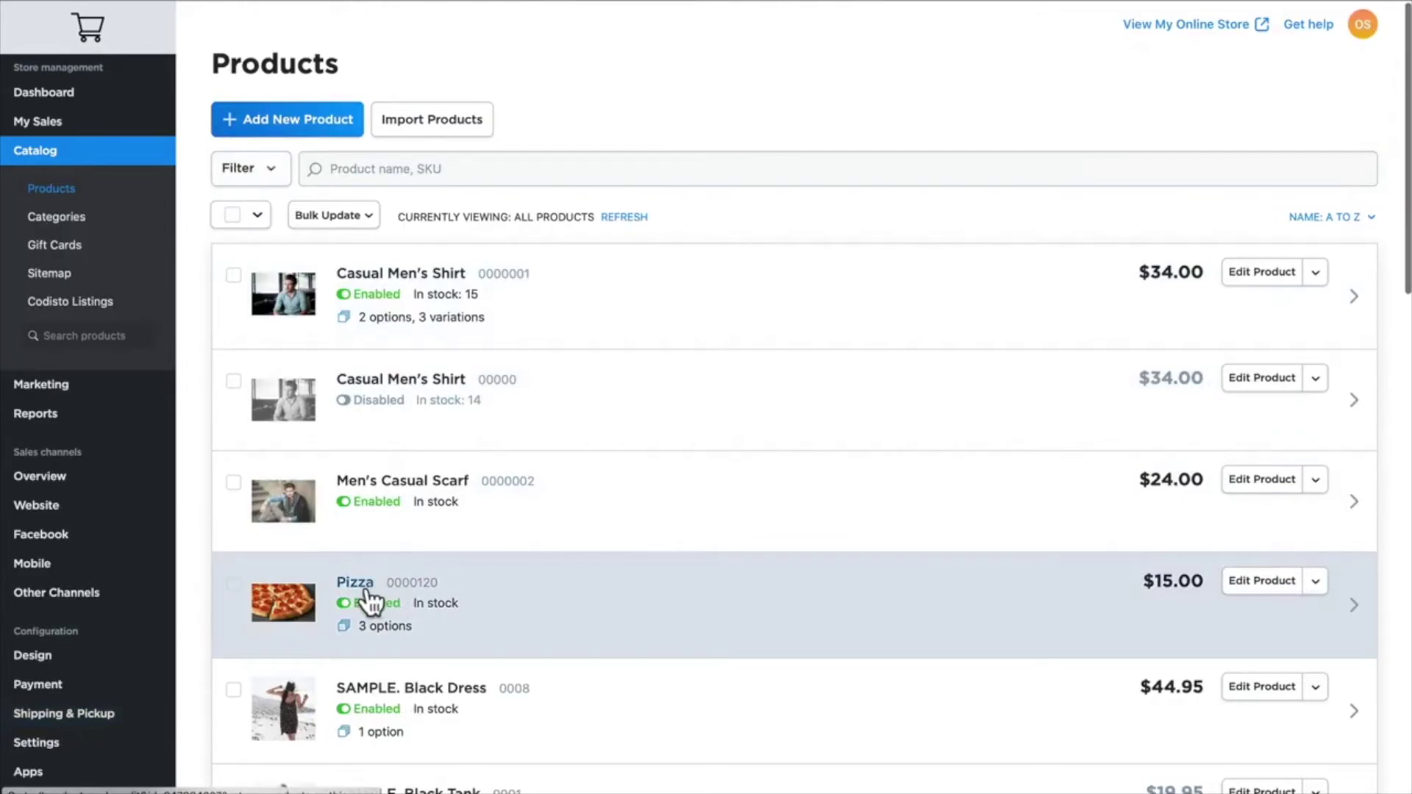
{"action": "left_click", "coordinate": [364, 584]}
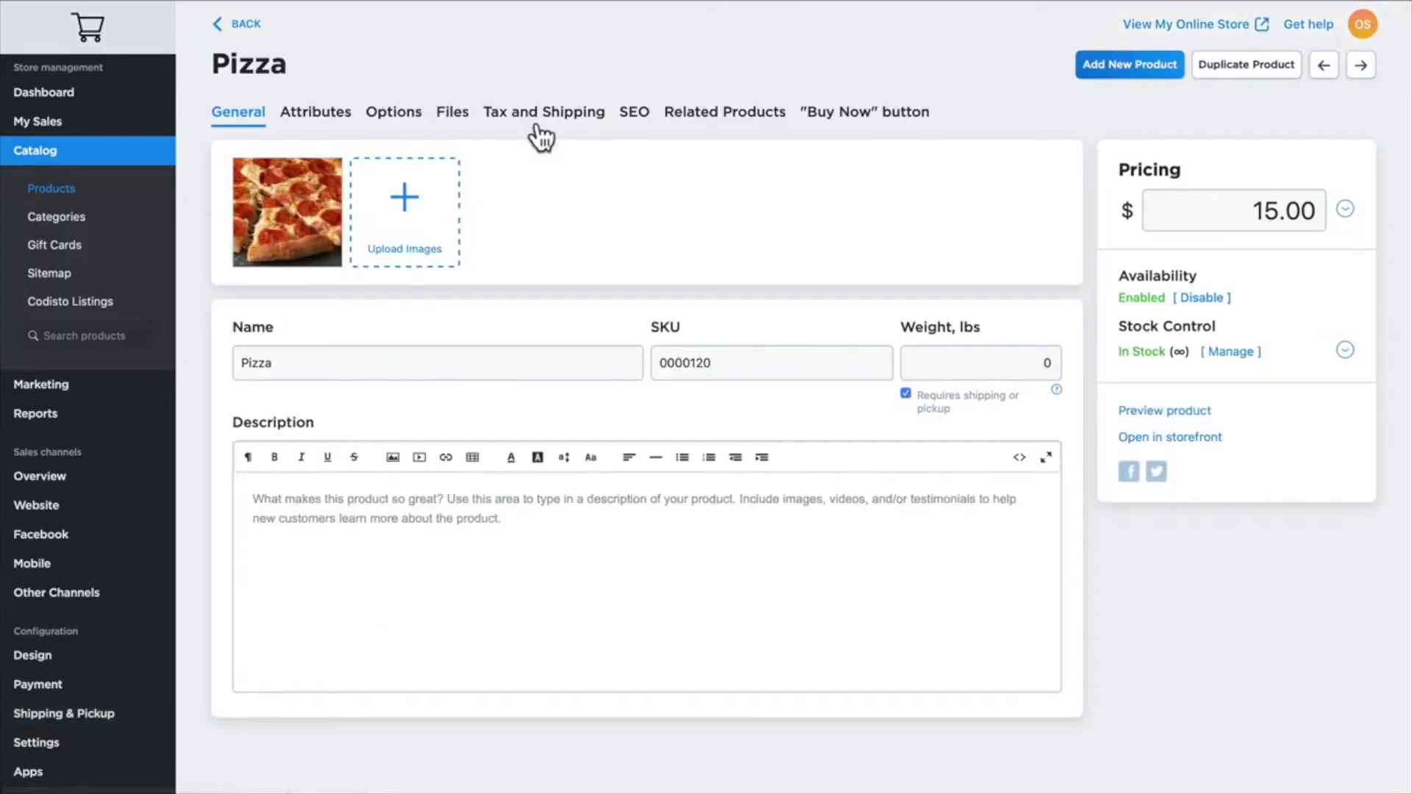
{"action": "left_click", "coordinate": [542, 122]}
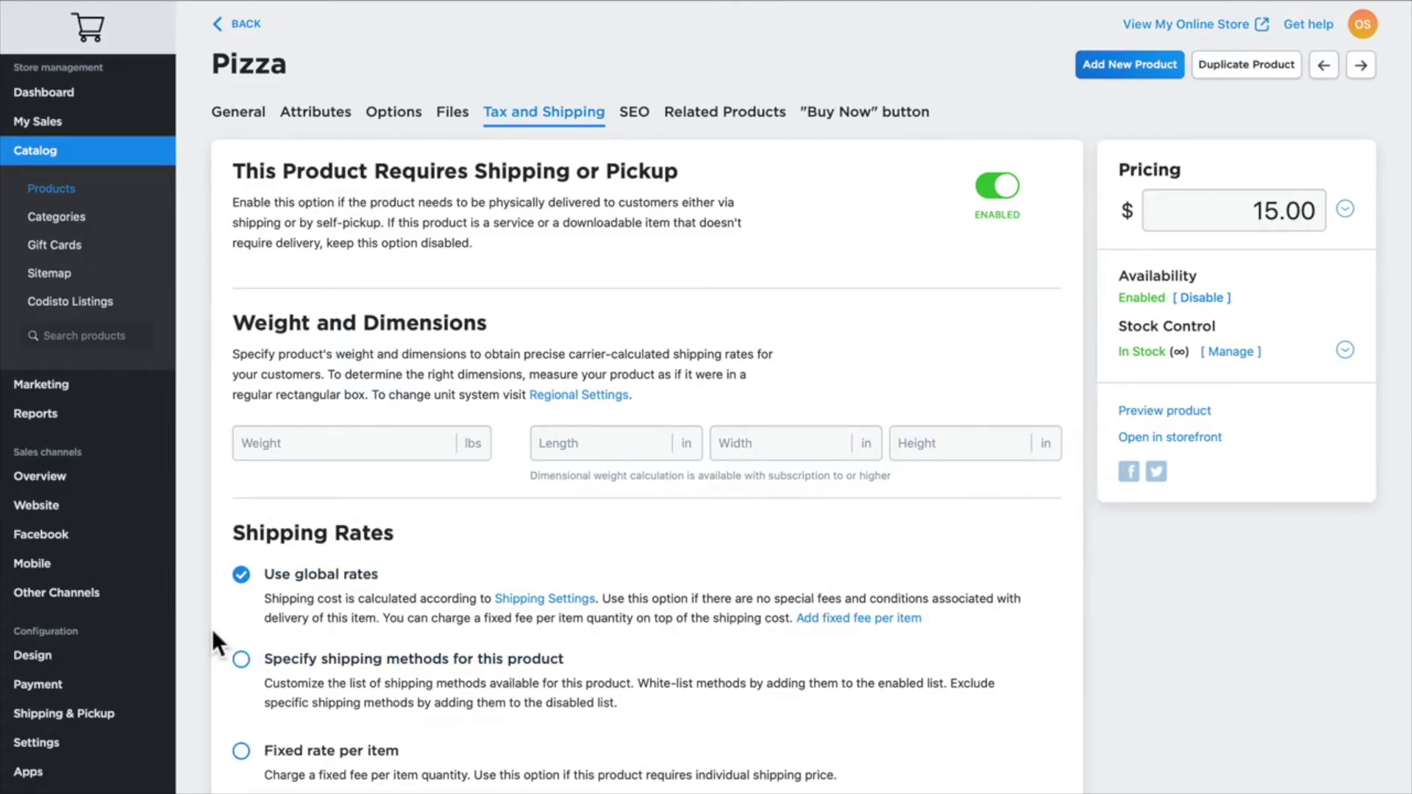
Enable only Curbside Pickup and In-Store Pickup for the Pizza and save.
{"action": "left_click", "coordinate": [241, 659]}
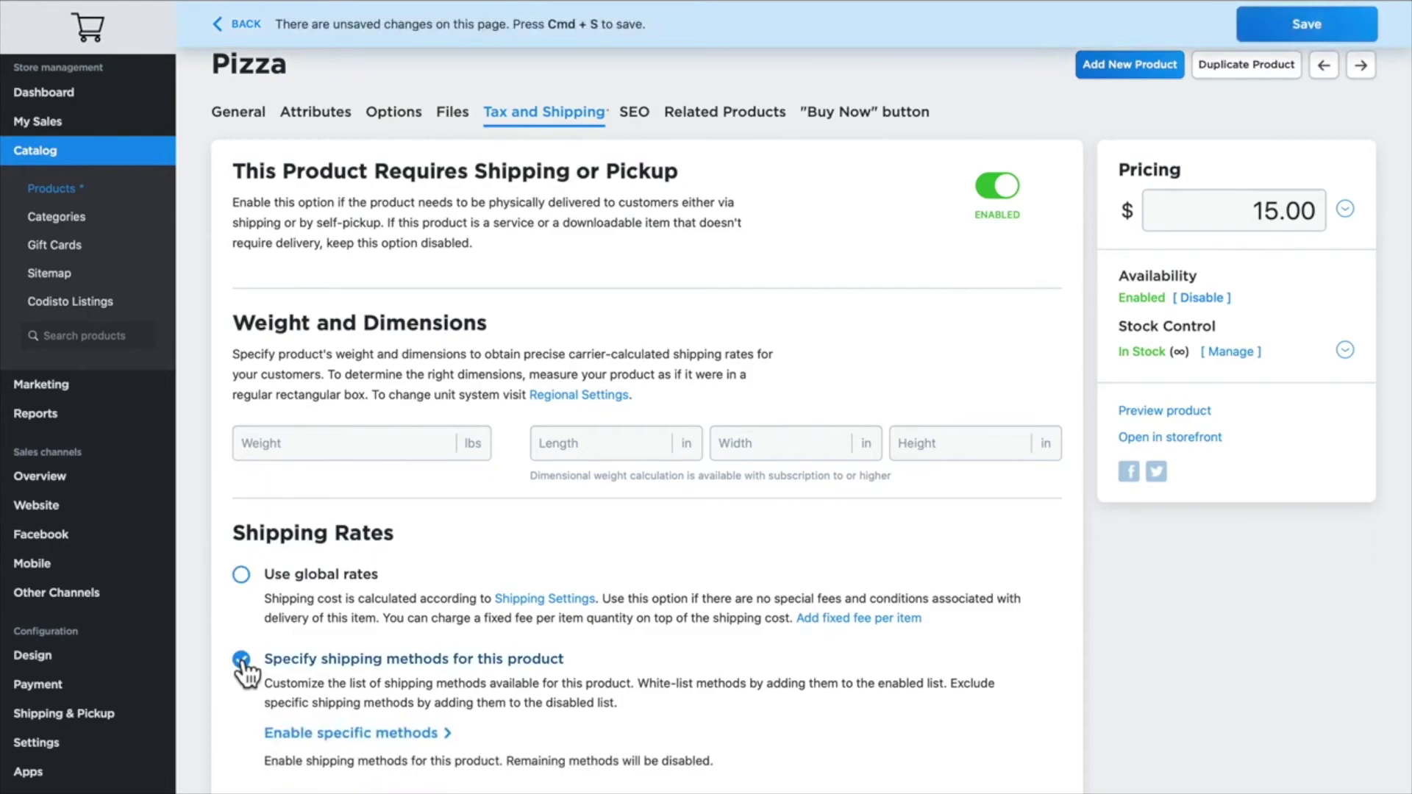
{"action": "scroll", "coordinate": [242, 671], "scroll_direction": "down", "scroll_amount": 3}
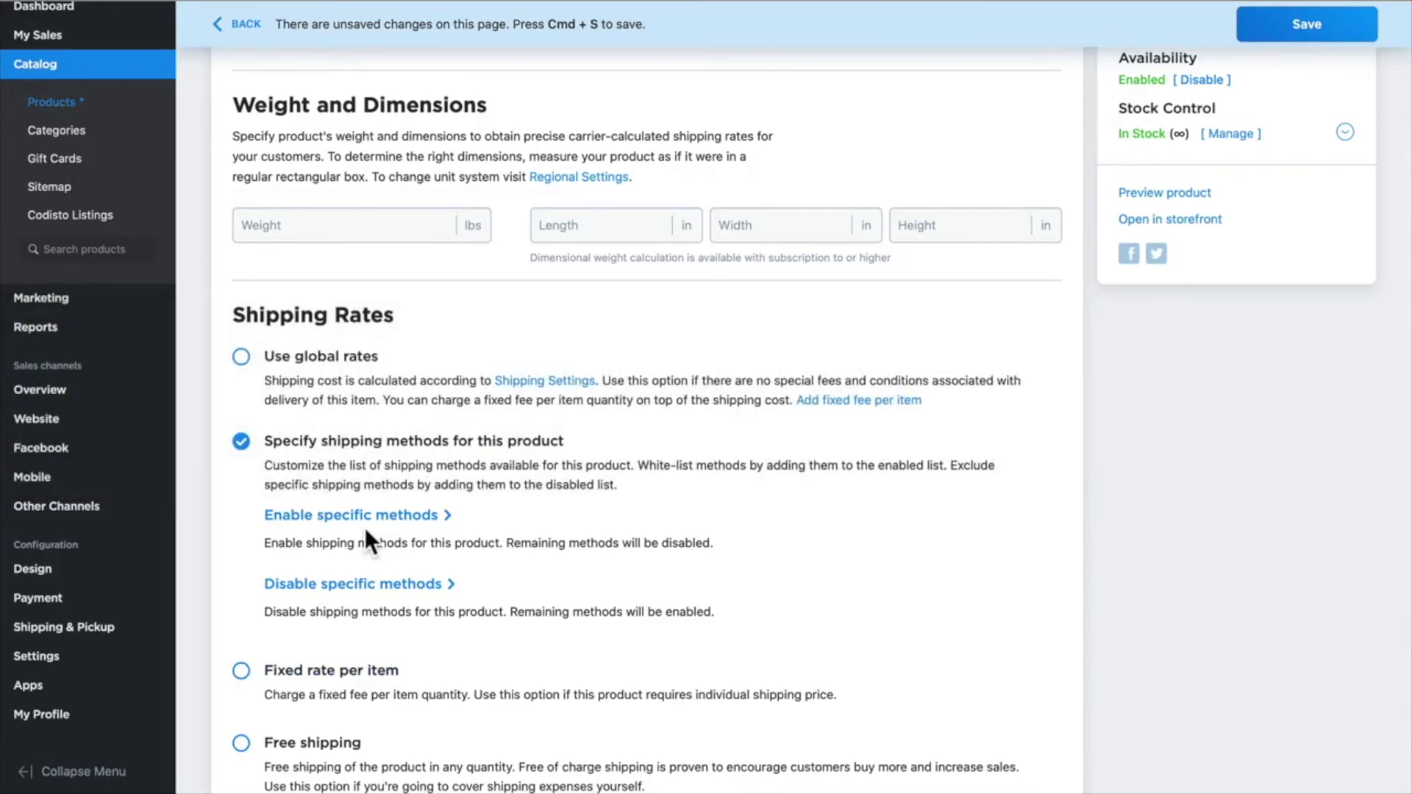
{"action": "left_click", "coordinate": [370, 519]}
{"action": "left_click", "coordinate": [401, 552]}
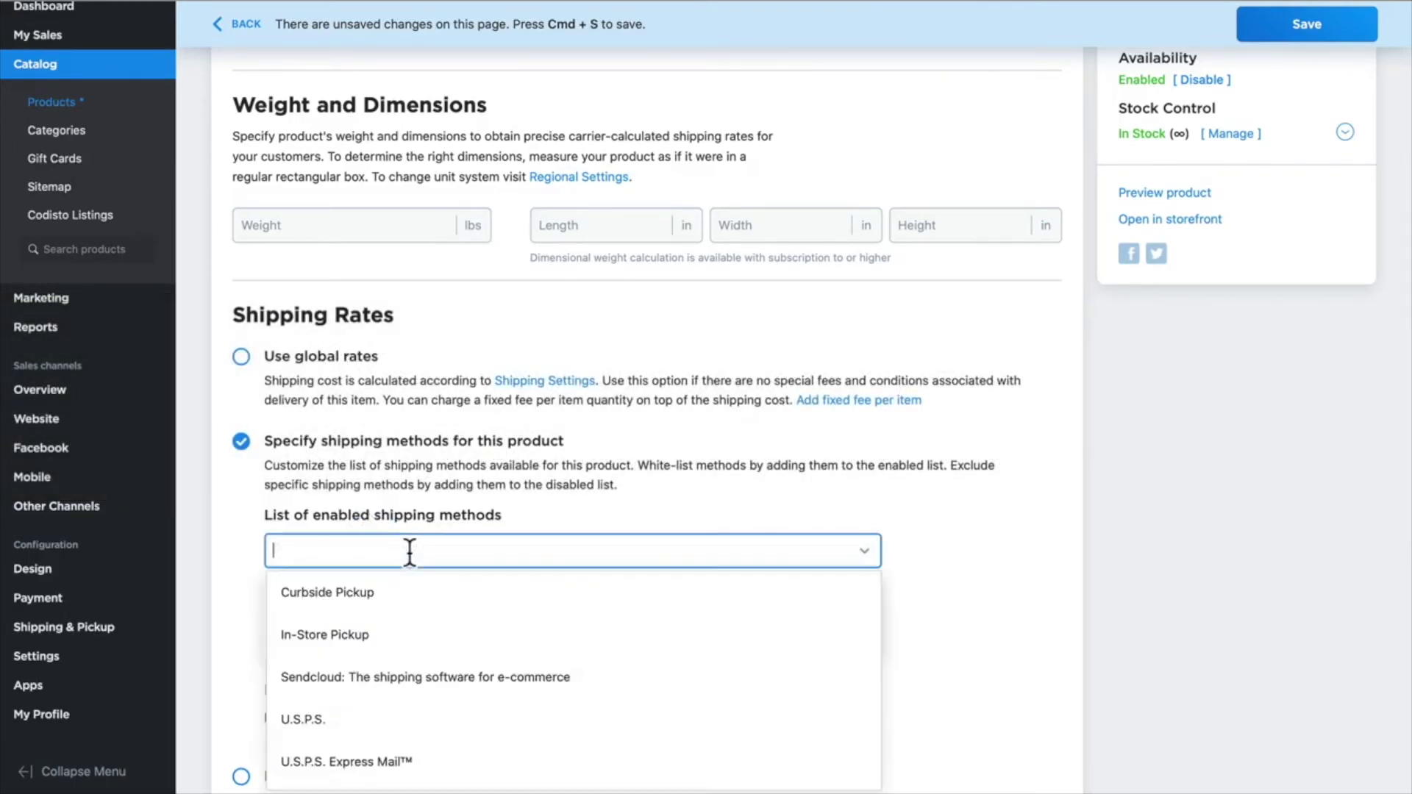
{"action": "left_click", "coordinate": [328, 595]}
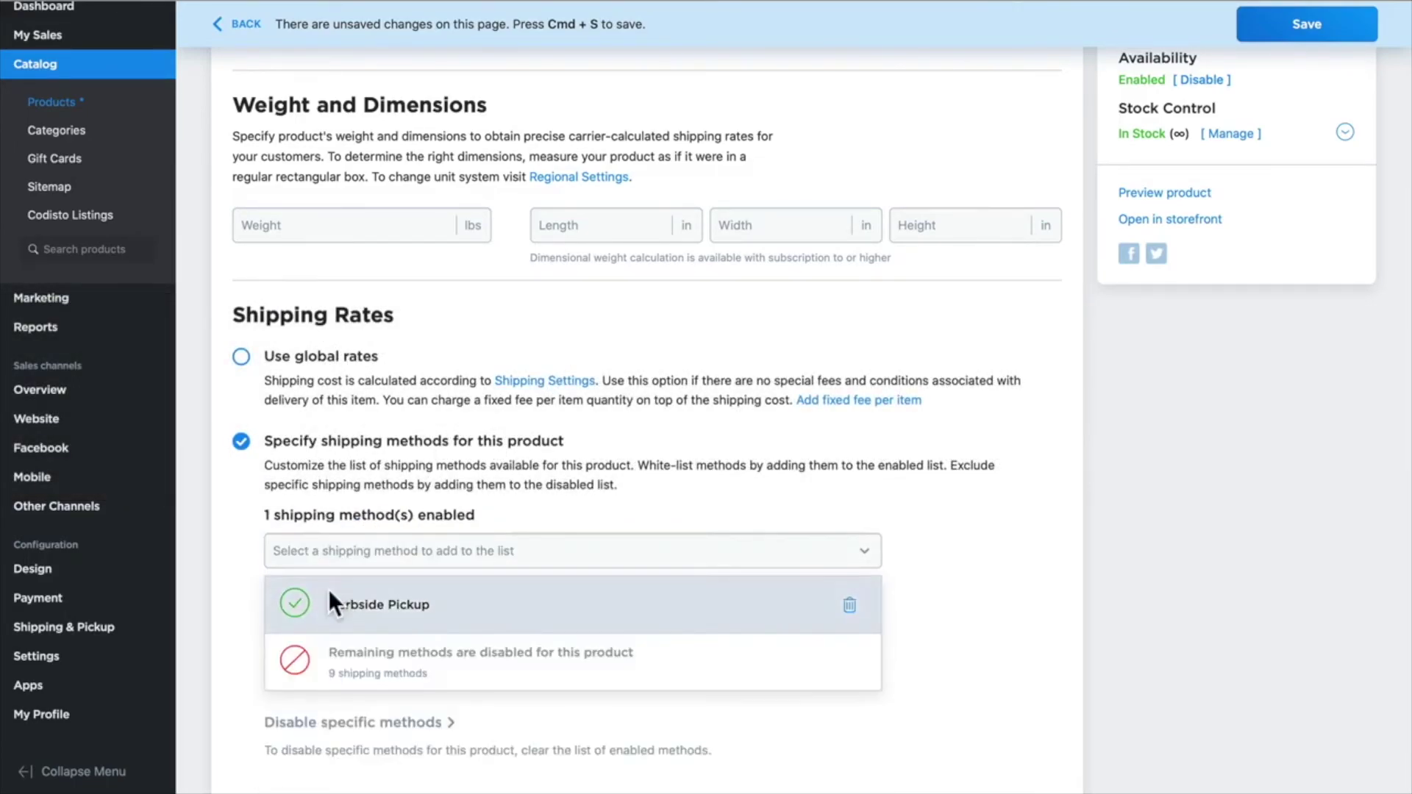
{"action": "left_click", "coordinate": [356, 552]}
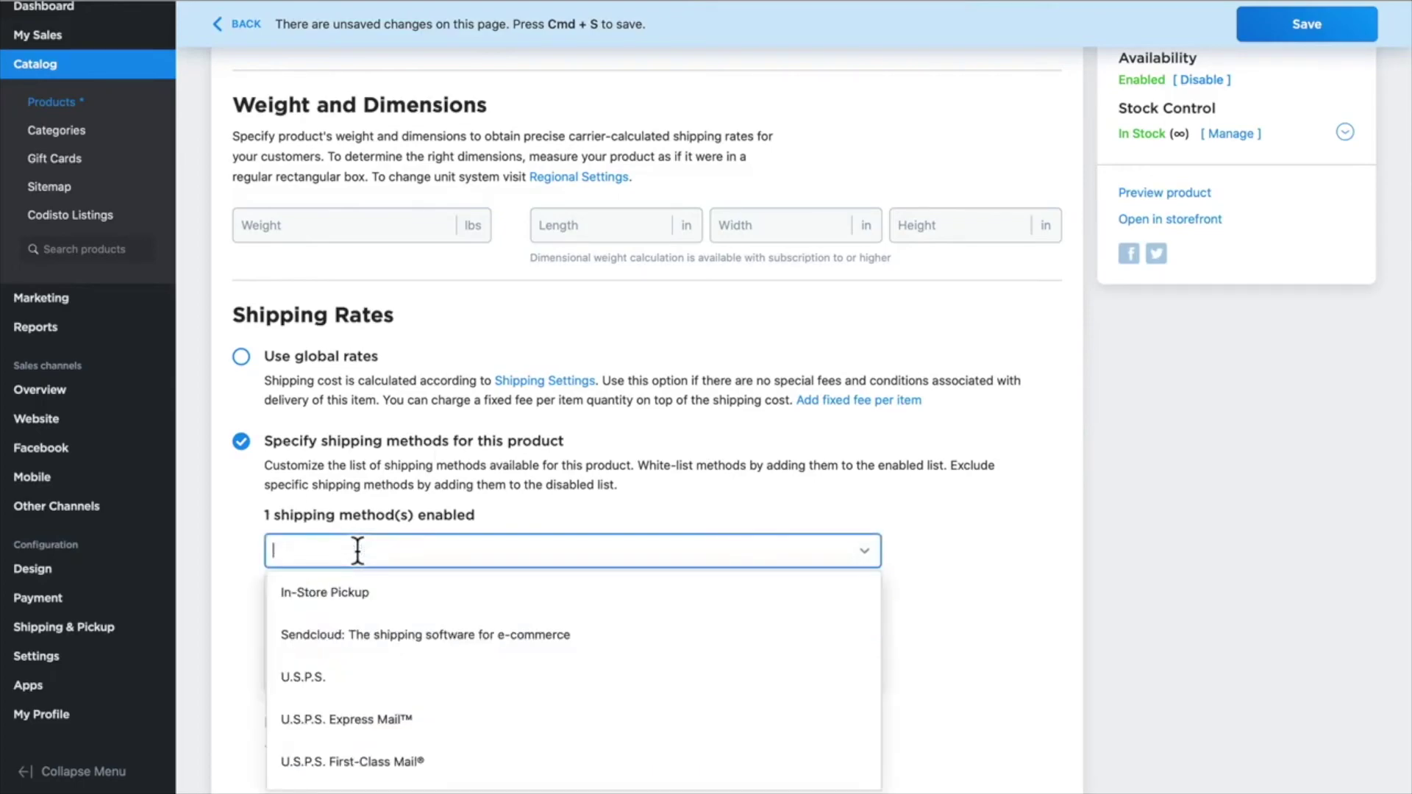
{"action": "left_click", "coordinate": [314, 594]}
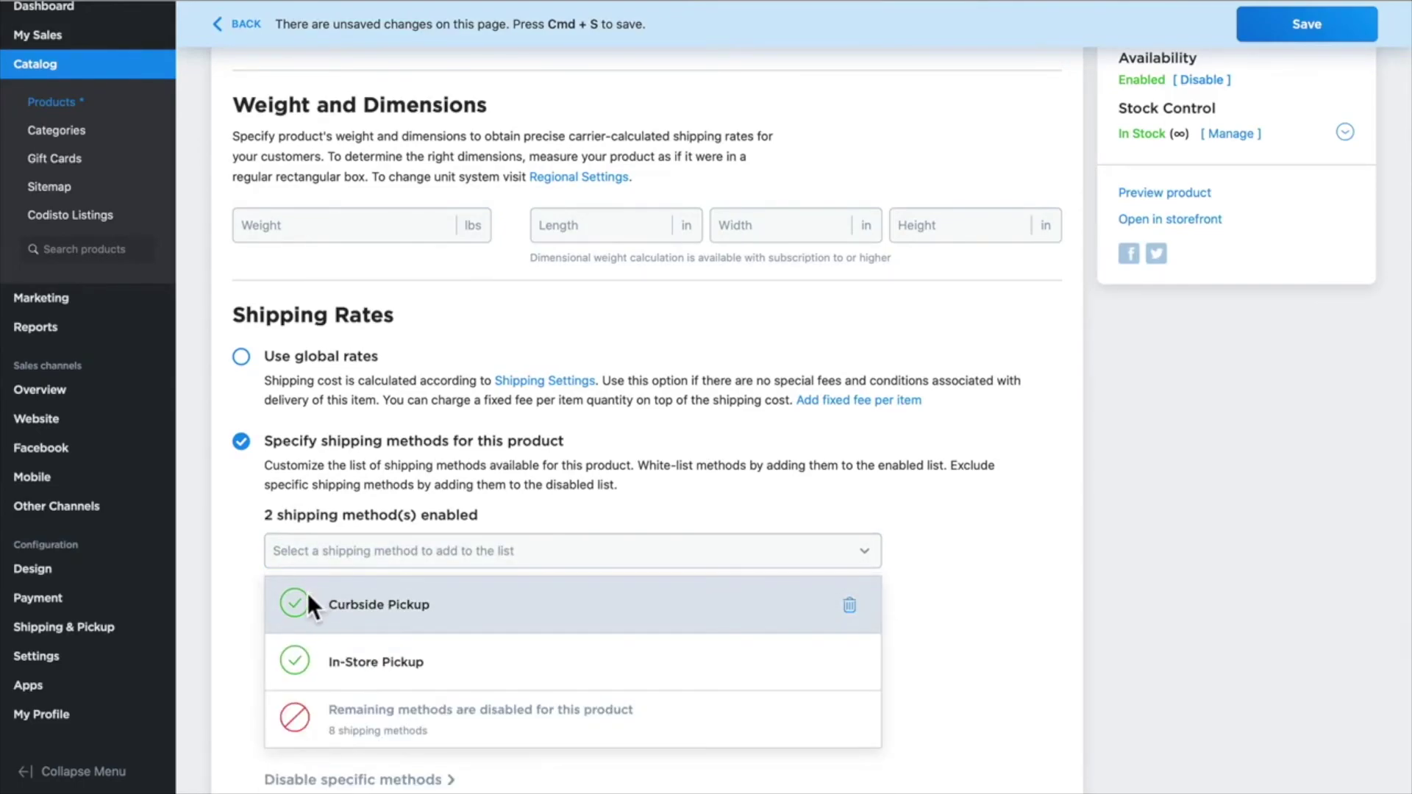
{"action": "left_click", "coordinate": [1303, 27]}
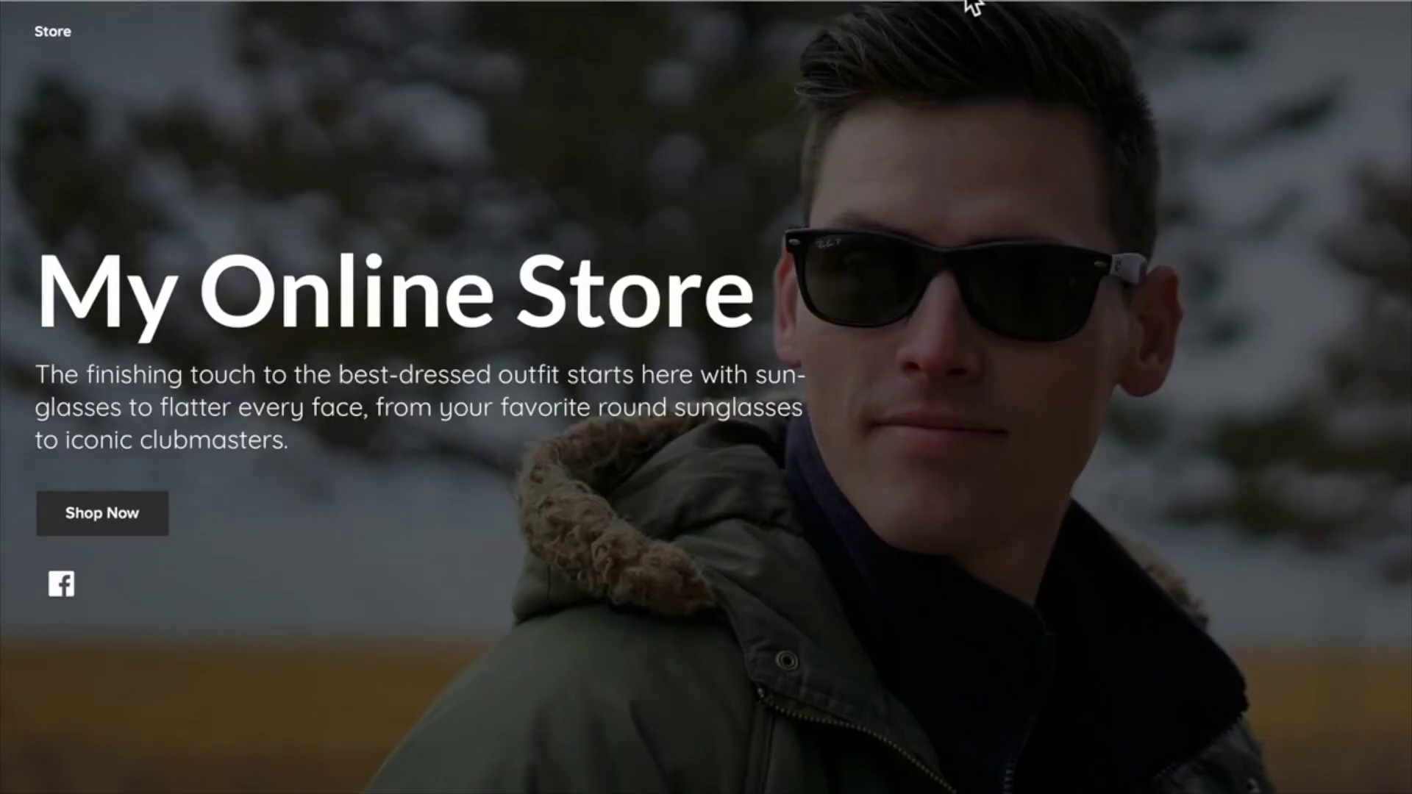
Pick Curbside Pickup under the checkout's Pickup method to show its date and time field.
{"action": "scroll", "coordinate": [972, 7], "scroll_direction": "down", "scroll_amount": 8}
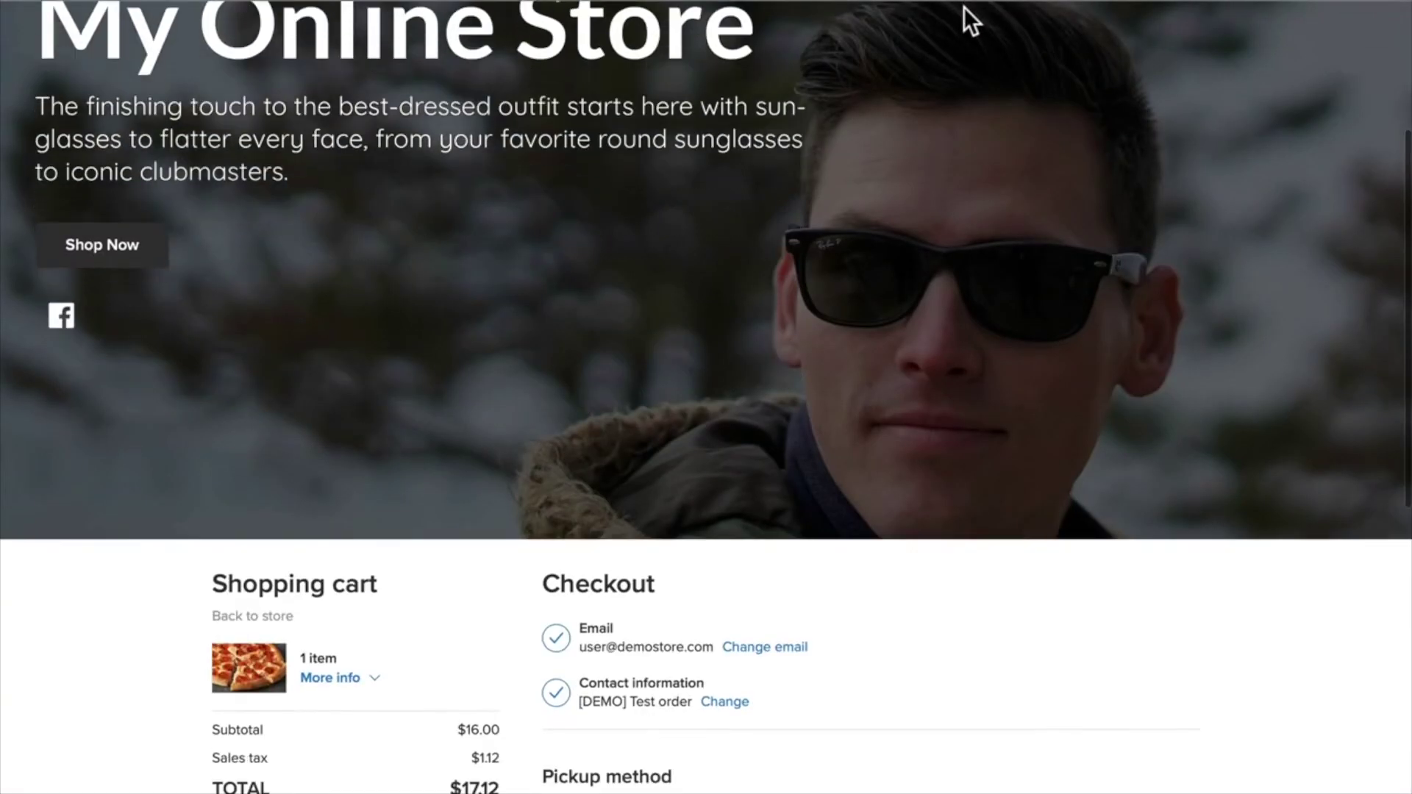
{"action": "scroll", "coordinate": [965, 24], "scroll_direction": "down", "scroll_amount": 3}
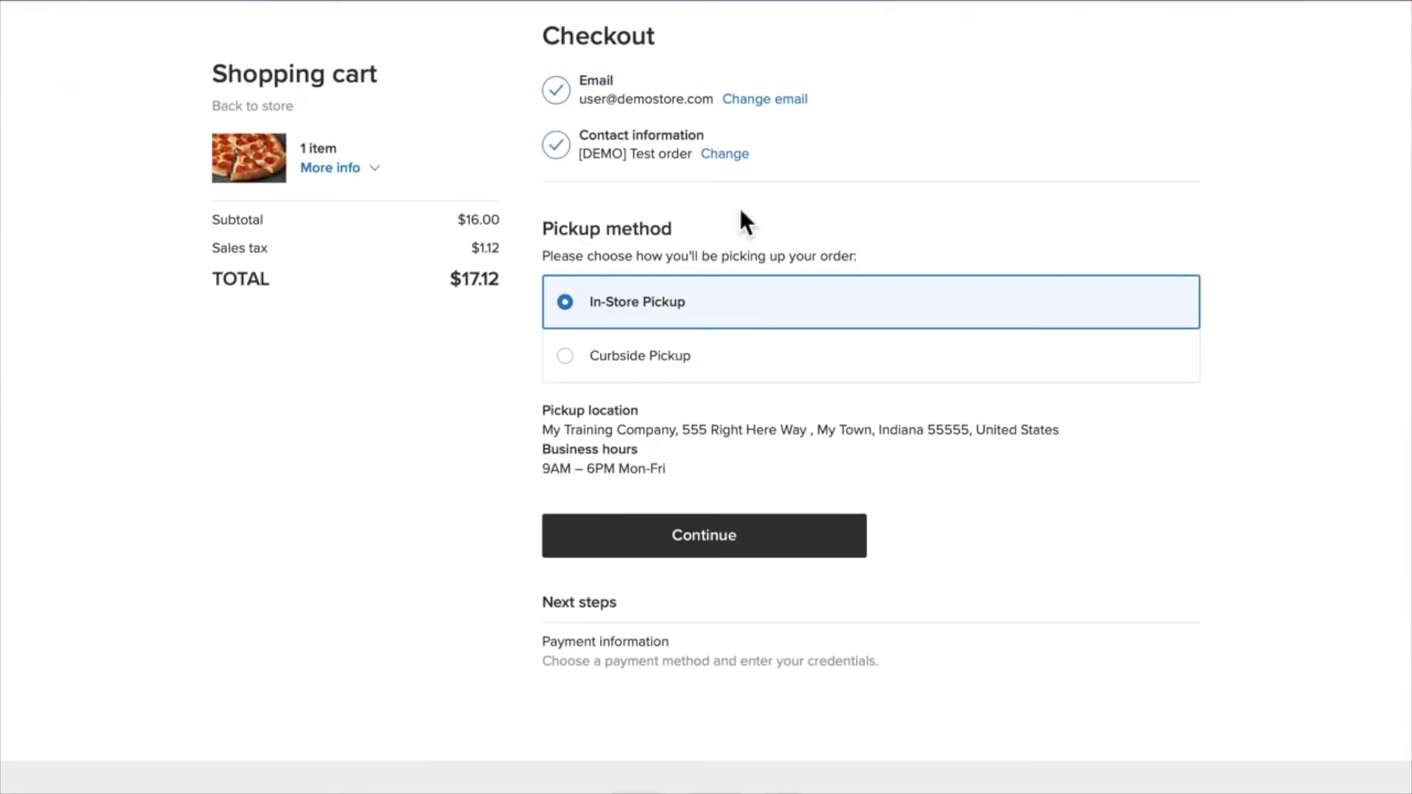
{"action": "left_click", "coordinate": [566, 356]}
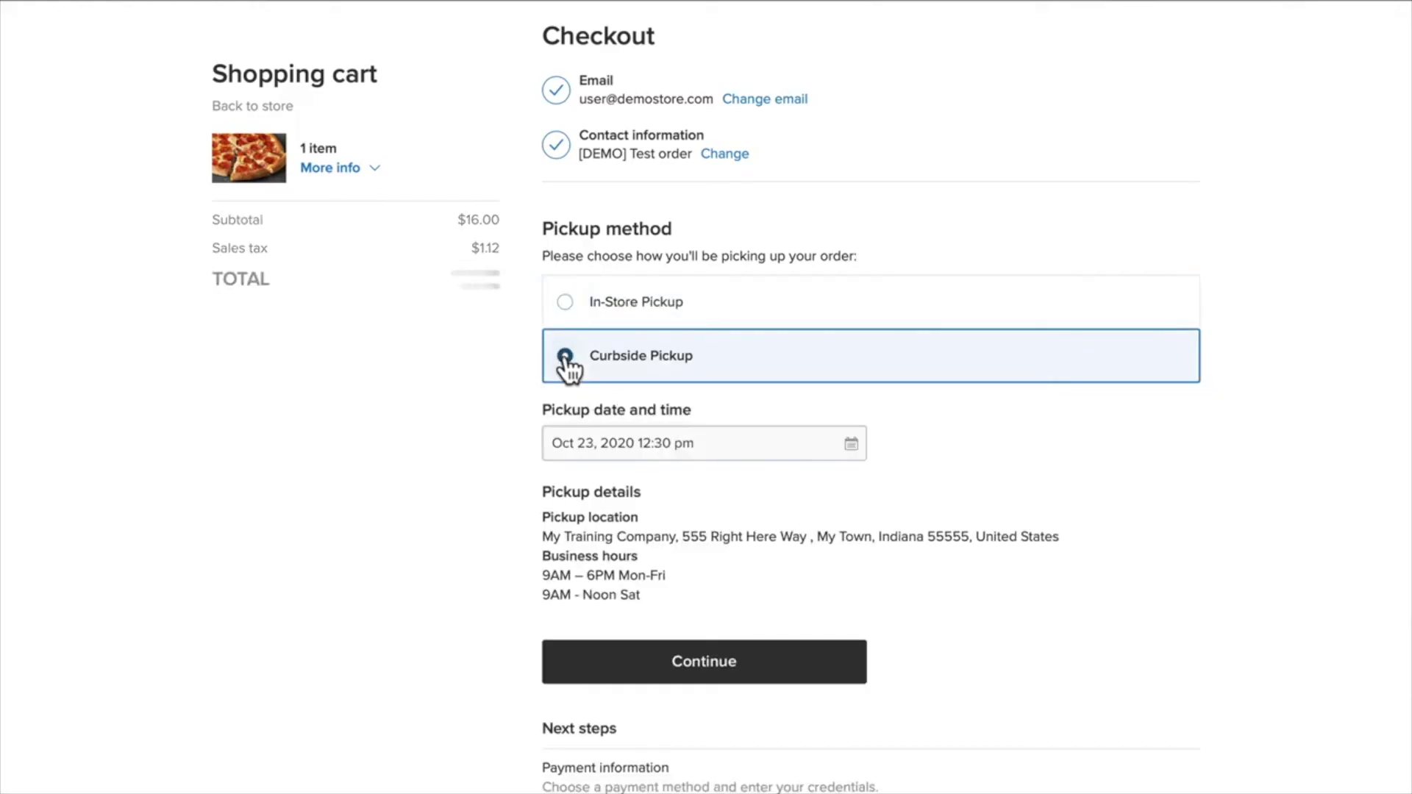